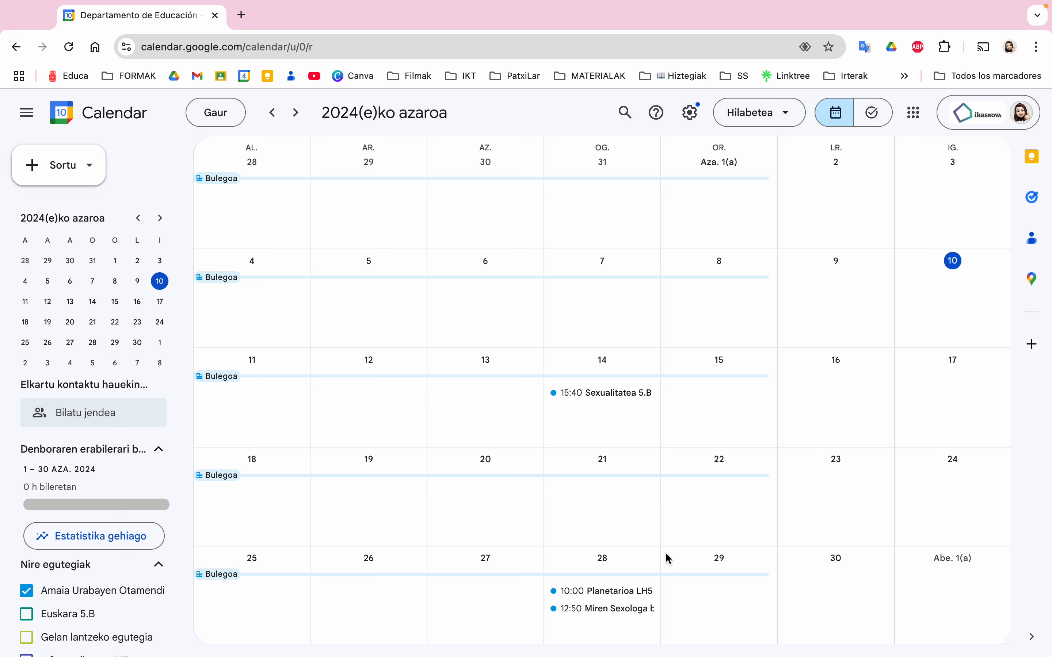
# Hide your personal calendar's events and start a new bookable appointment schedule
pyautogui.moveTo(604, 384)
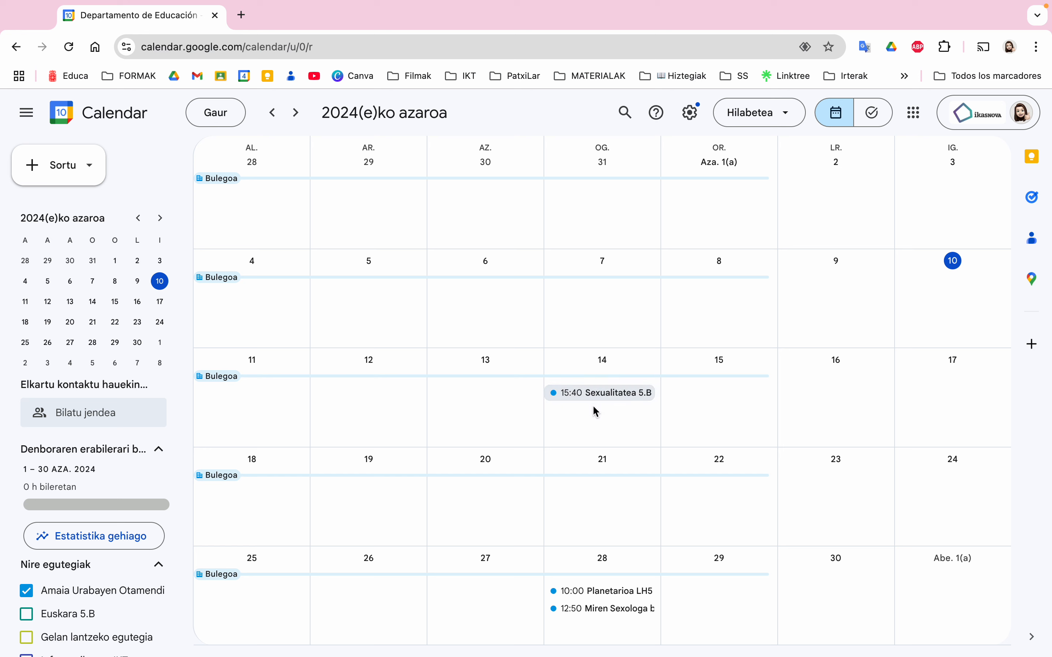
pyautogui.click(27, 591)
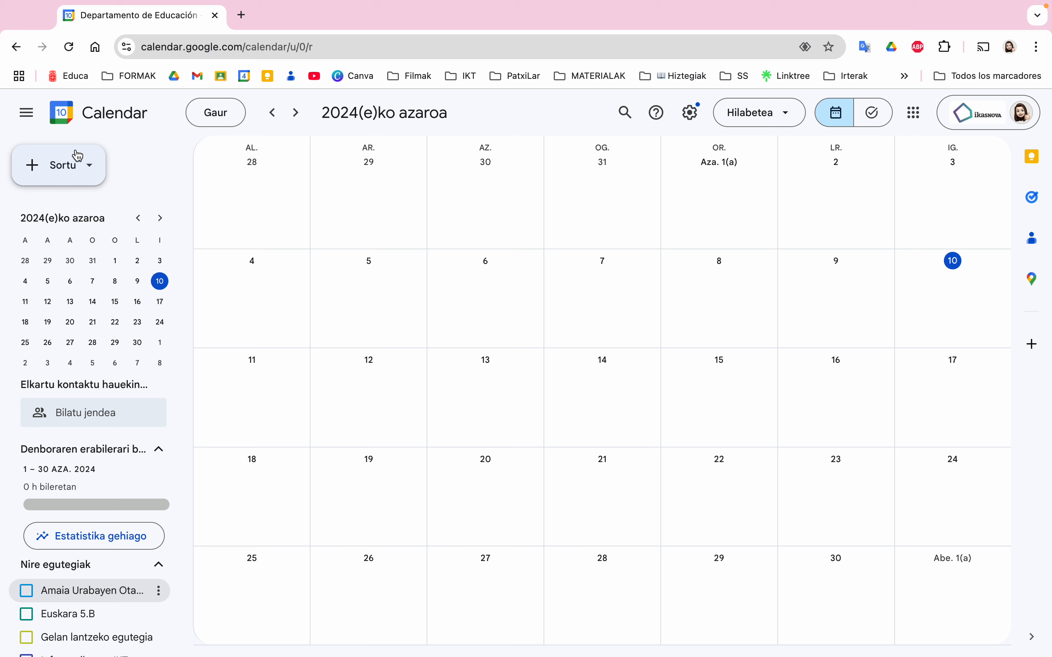
pyautogui.click(93, 166)
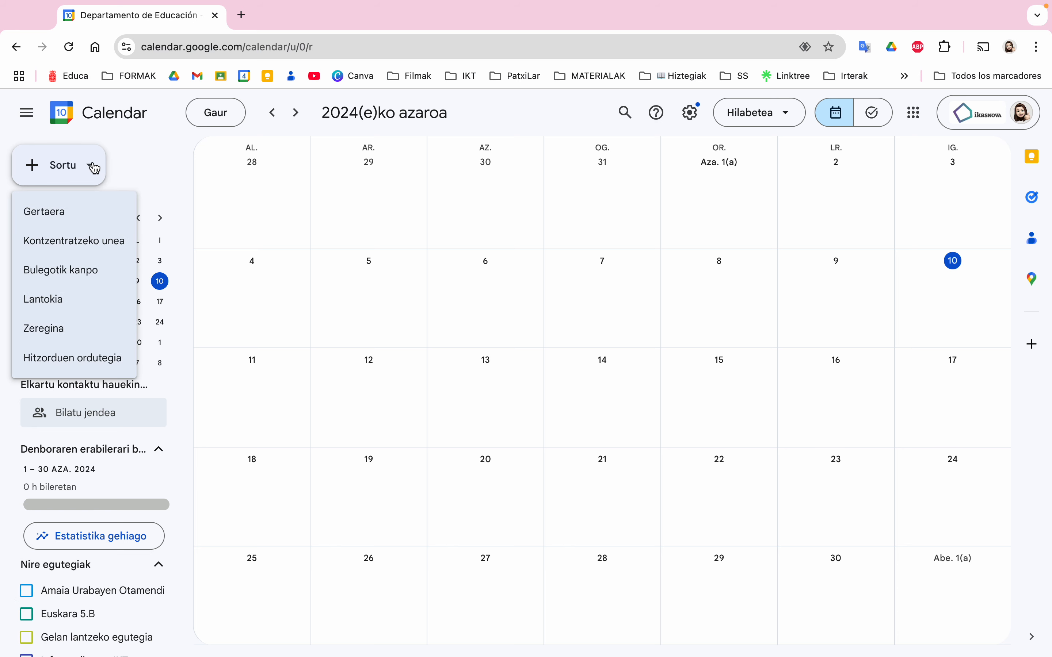
pyautogui.click(84, 363)
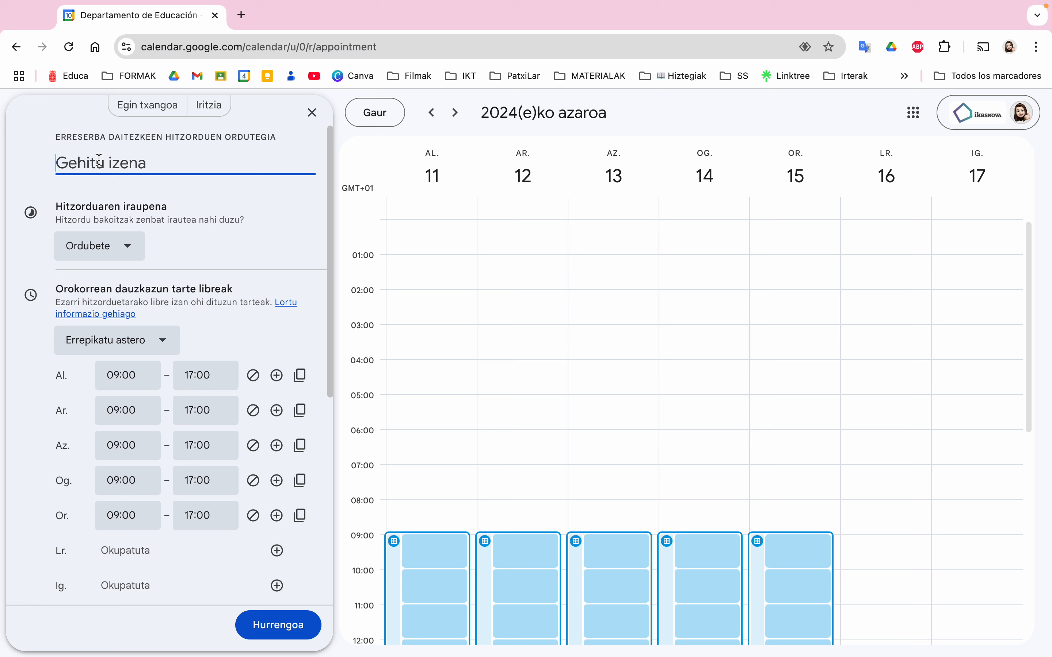
# Name the schedule 'Familia-tutore bilera' and set a custom 25-minute appointment duration
pyautogui.write('Familia')
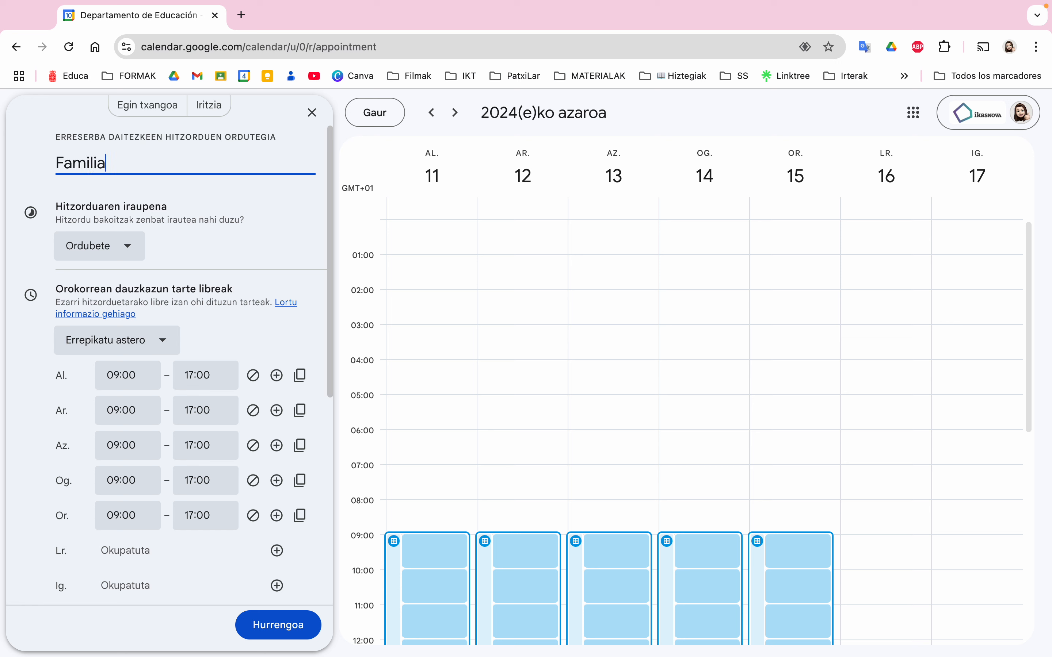
pyautogui.write('-tutore bilera')
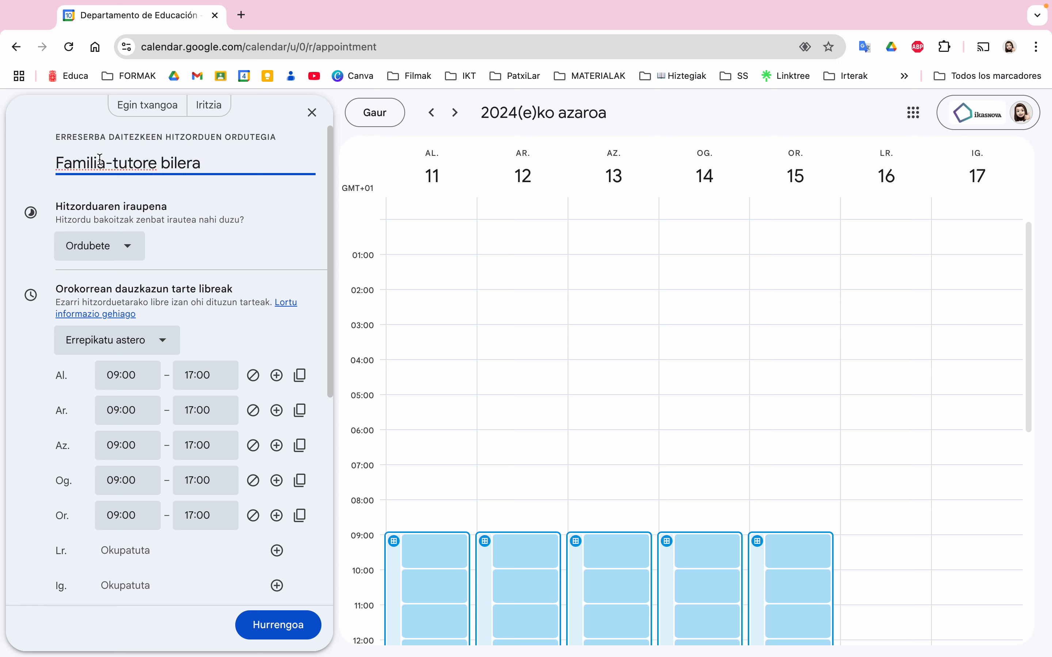
pyautogui.click(122, 246)
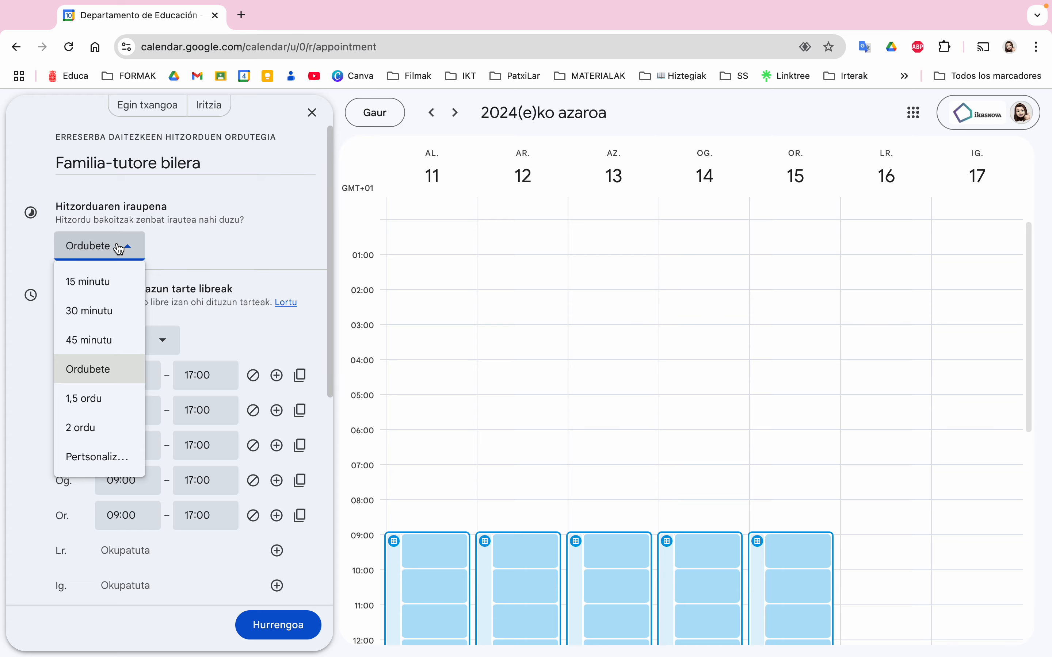
pyautogui.click(94, 464)
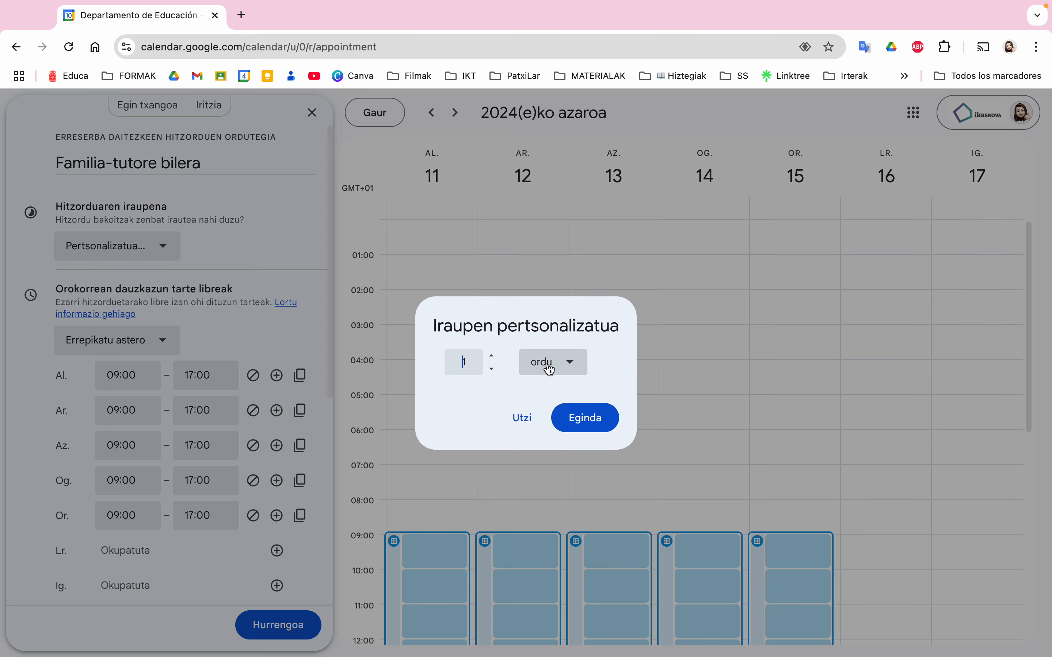
pyautogui.click(547, 363)
pyautogui.click(557, 399)
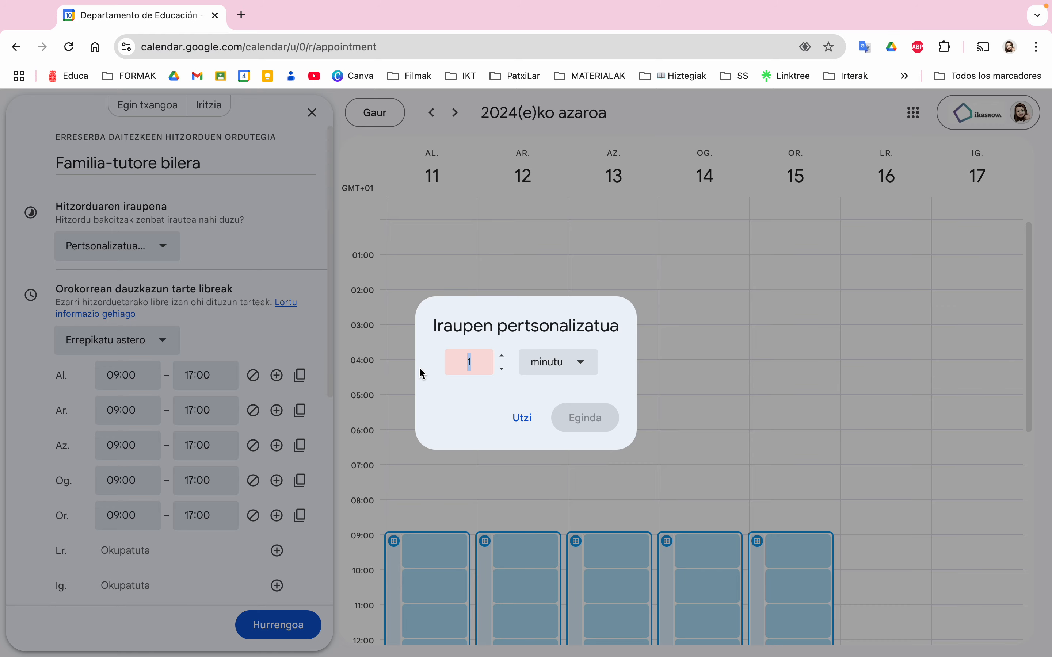
pyautogui.press('Delete')
pyautogui.write('25')
pyautogui.click(592, 417)
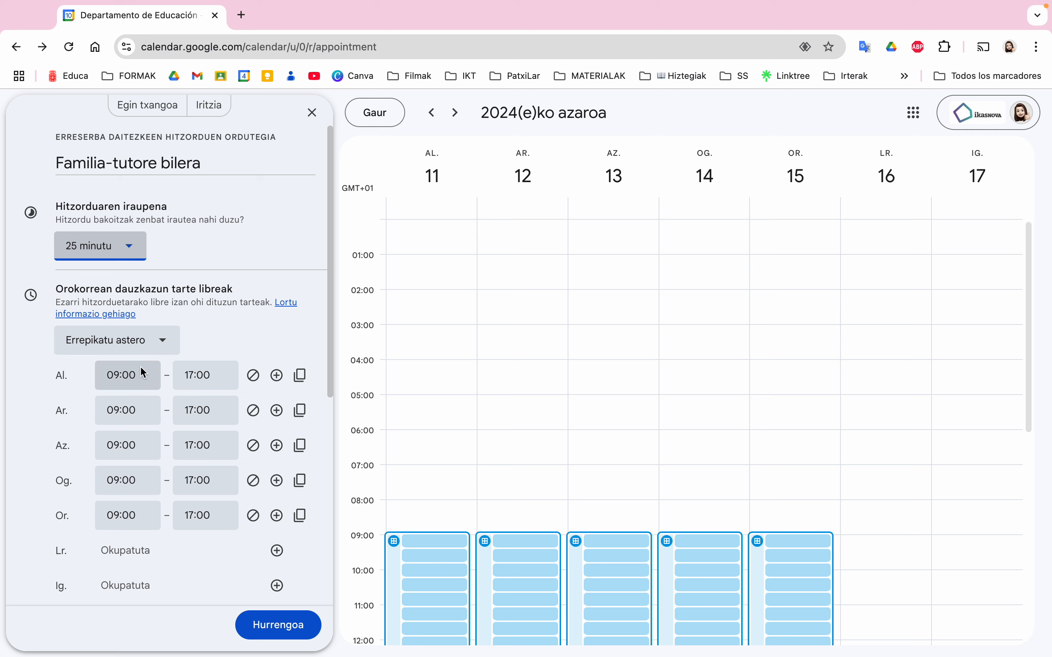
# Set Monday's availability to 12:50–13:50 and copy it to all weekdays
pyautogui.click(140, 375)
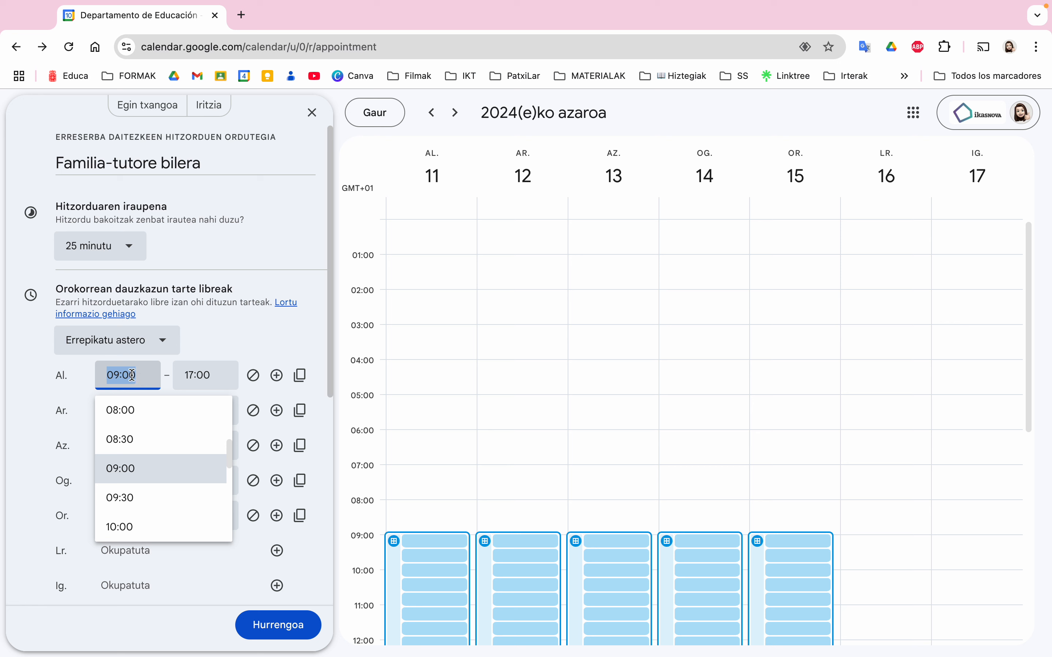
pyautogui.write('12')
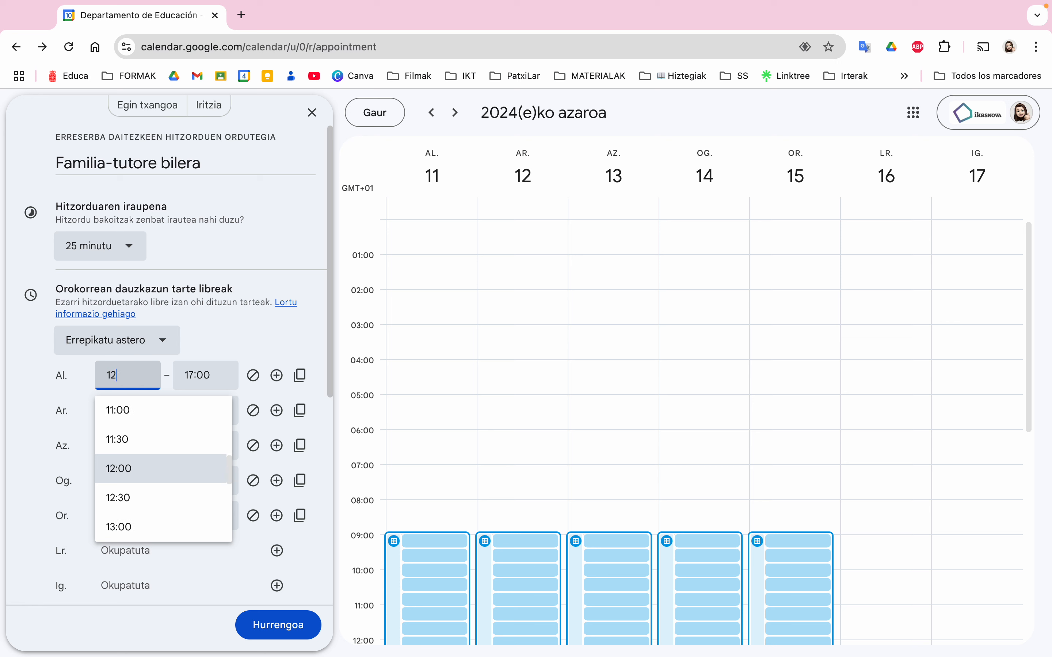
pyautogui.write(':50')
pyautogui.click(215, 371)
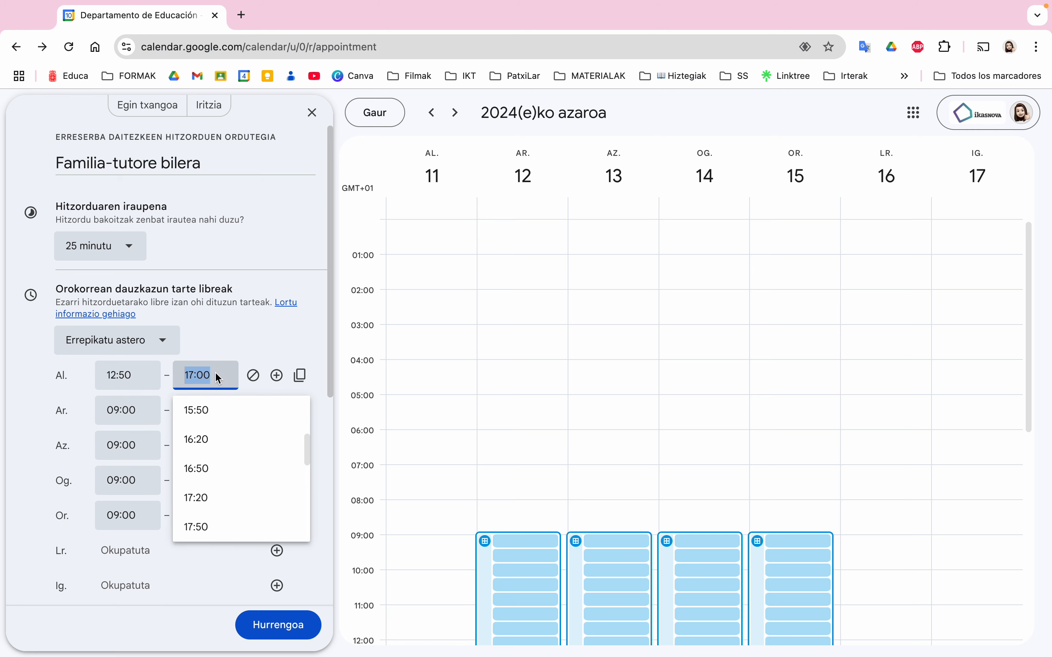
pyautogui.write('13:50')
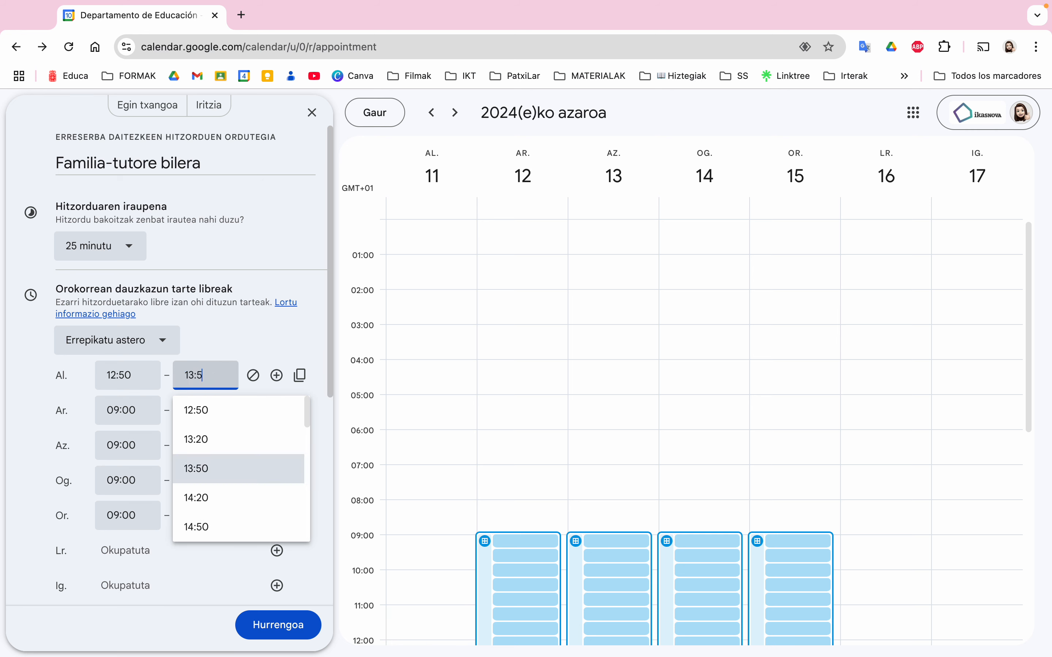
pyautogui.click(260, 351)
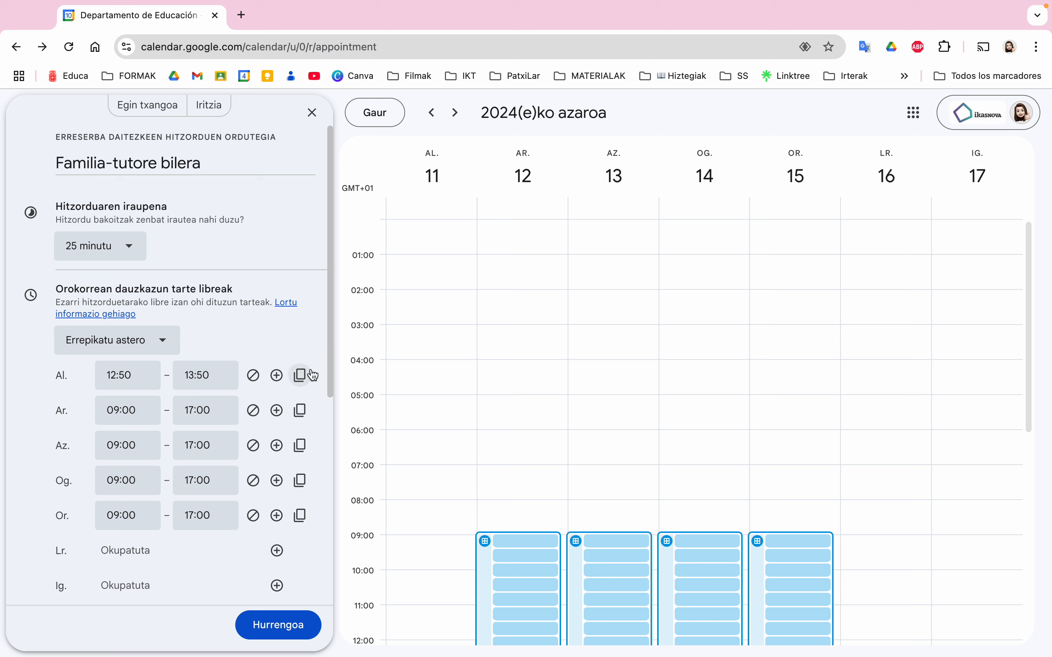
pyautogui.click(300, 376)
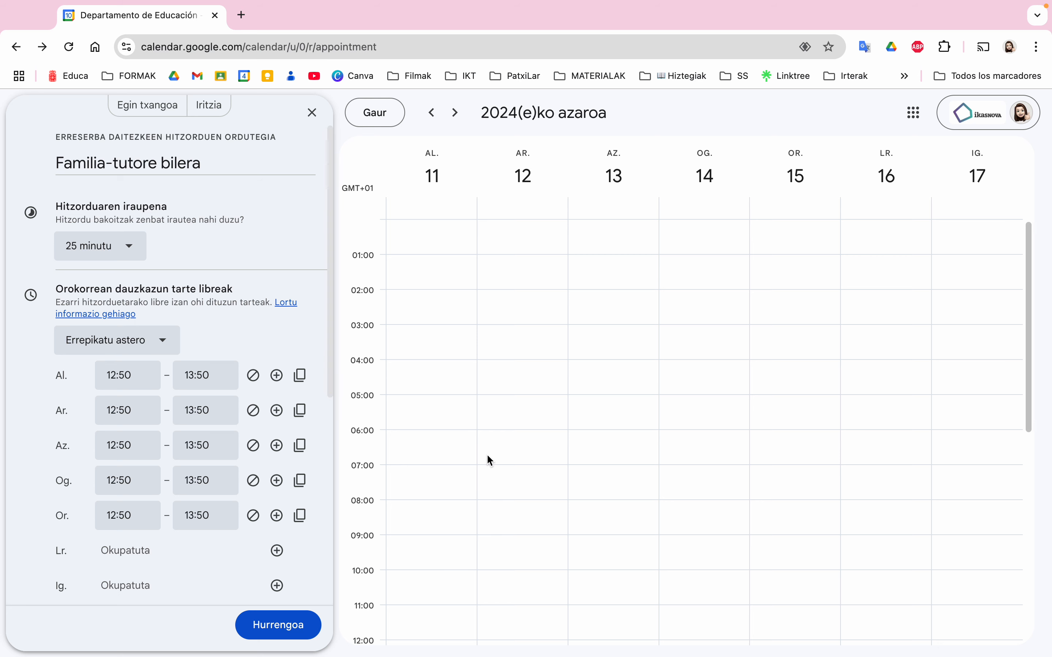
pyautogui.scroll(-4, 489, 460)
pyautogui.scroll(-1, 488, 457)
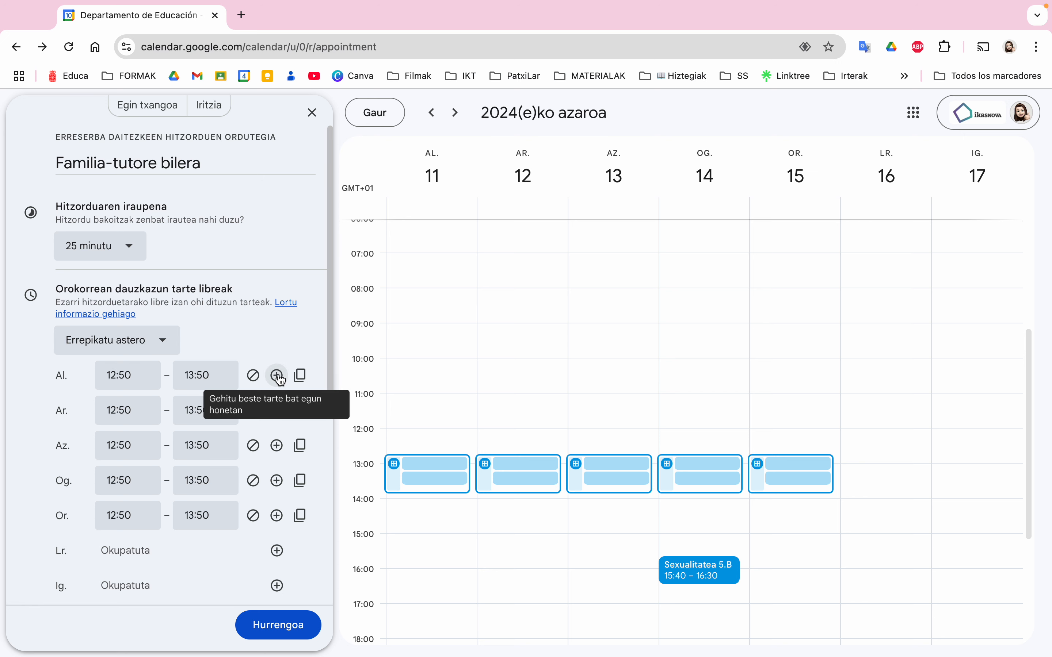
# Add a second Monday slot from 15:40 to 16:30 and an extra Wednesday slot row
pyautogui.click(277, 376)
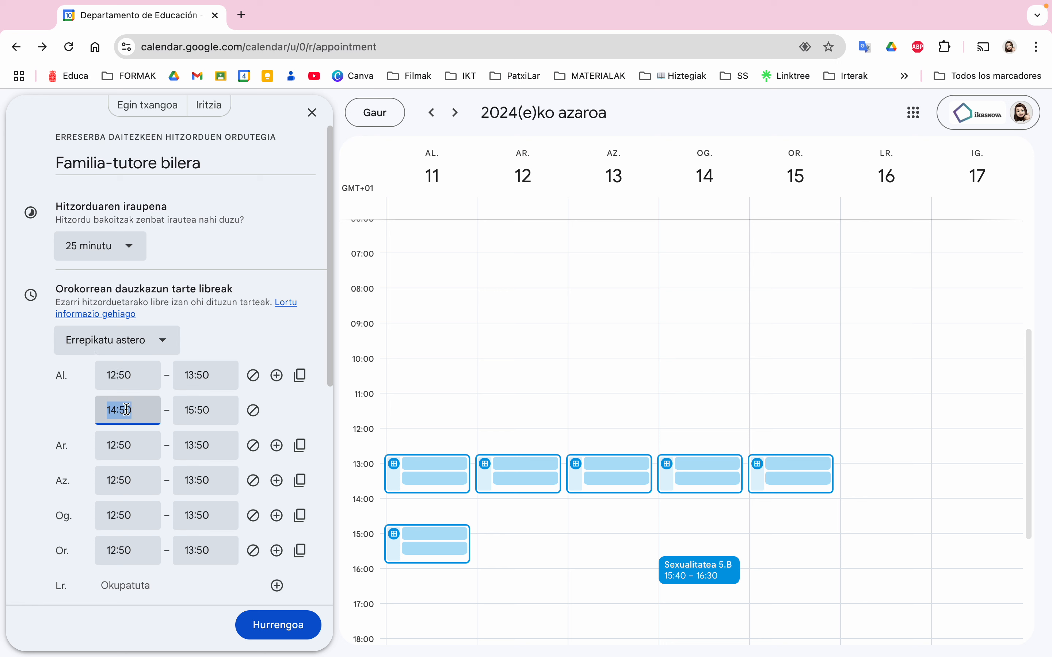
pyautogui.write('15')
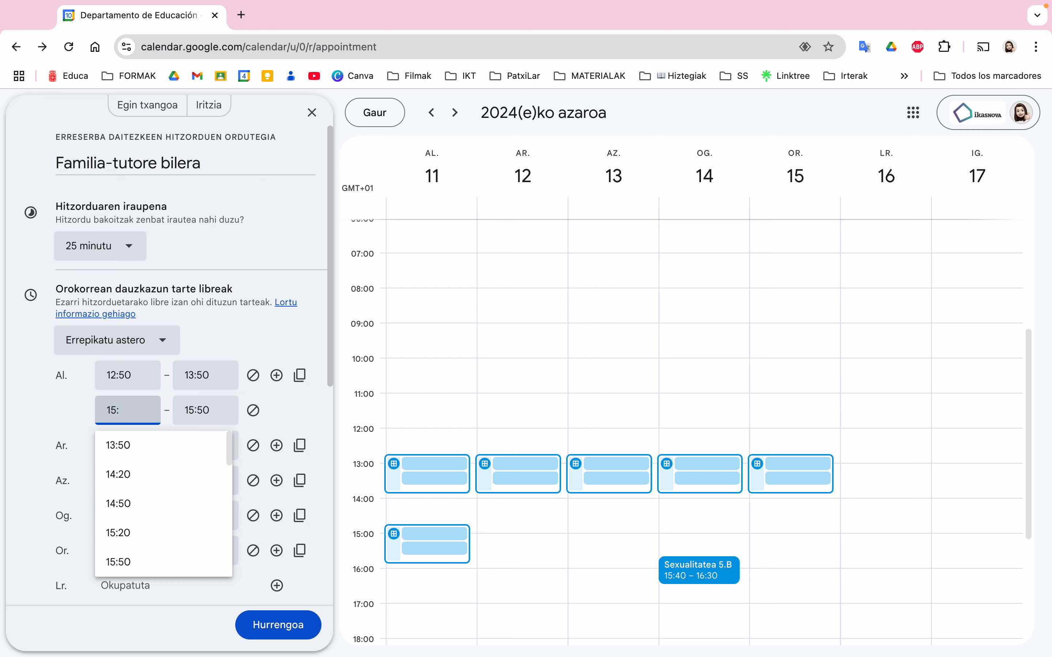
pyautogui.write(':40')
pyautogui.press('Tab')
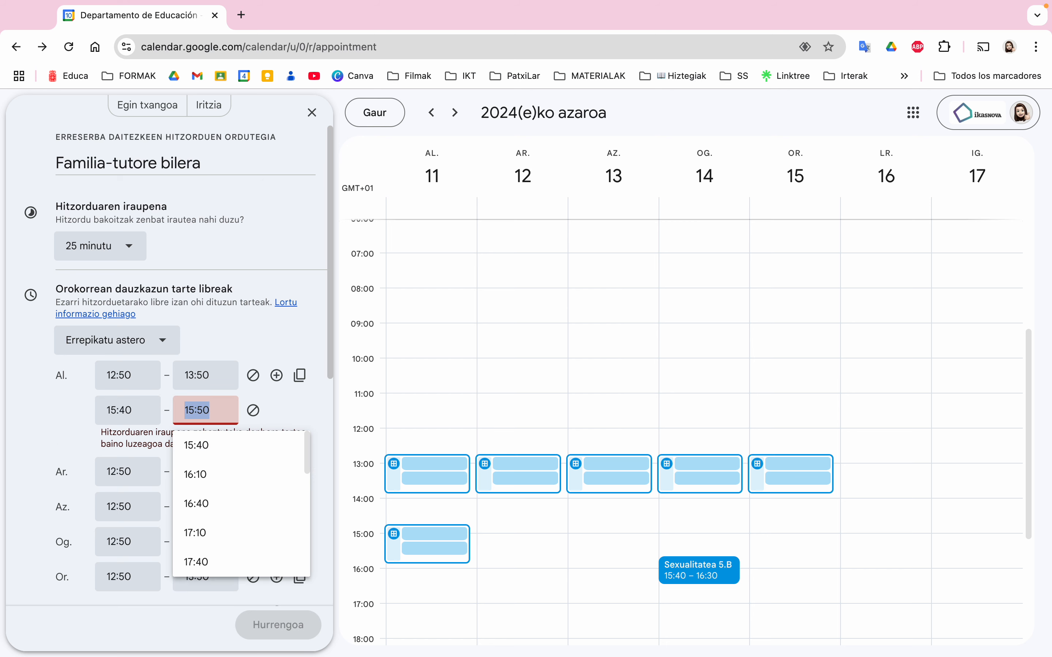
pyautogui.write('16:30')
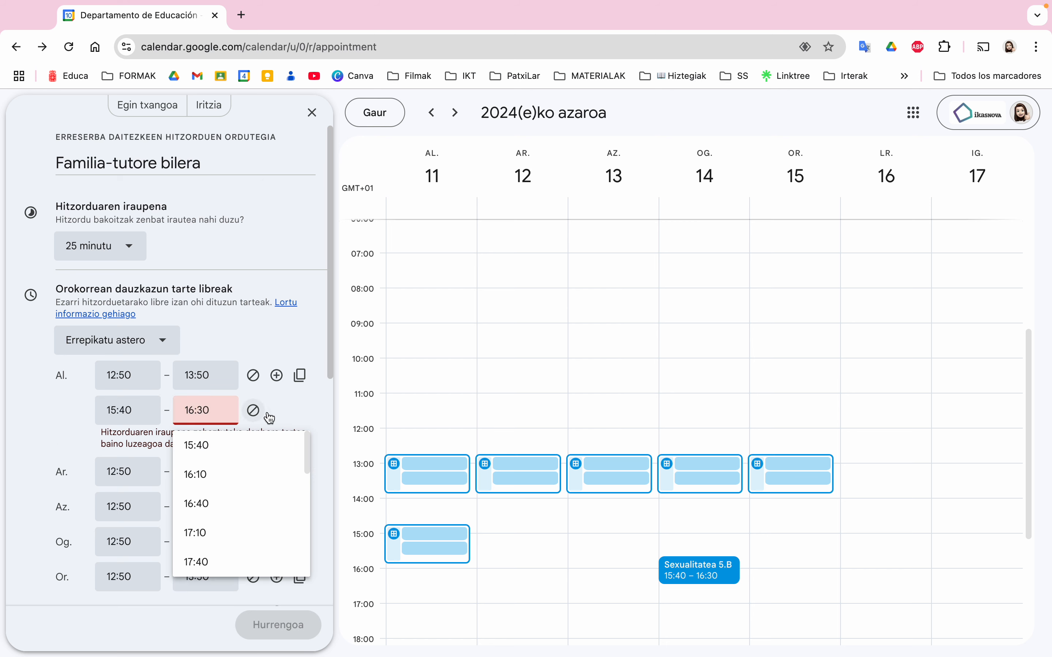
pyautogui.click(311, 411)
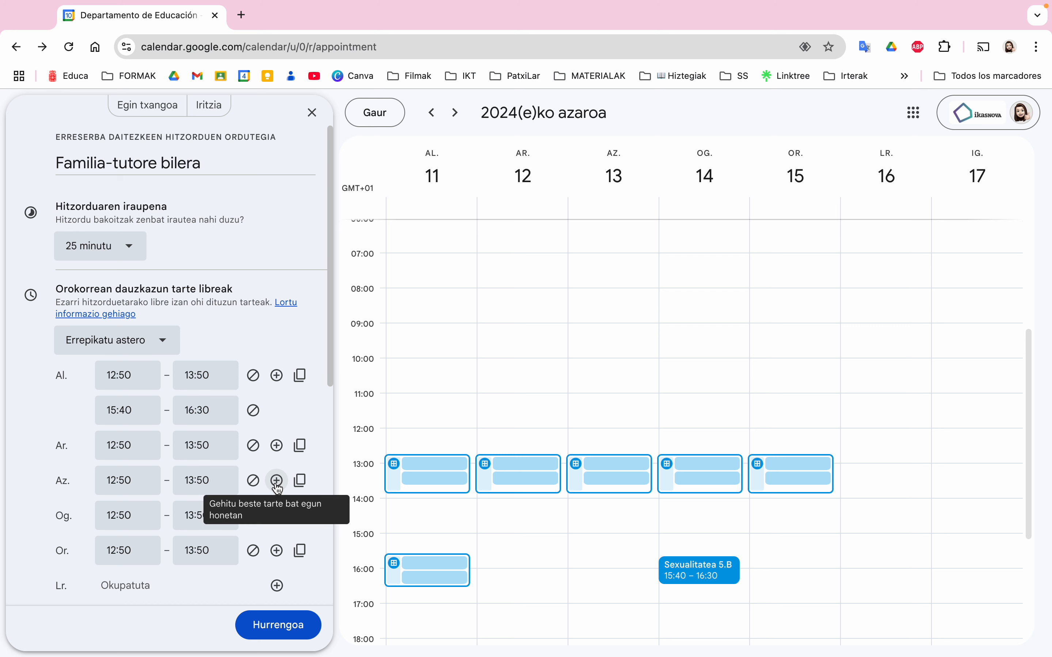
pyautogui.click(277, 483)
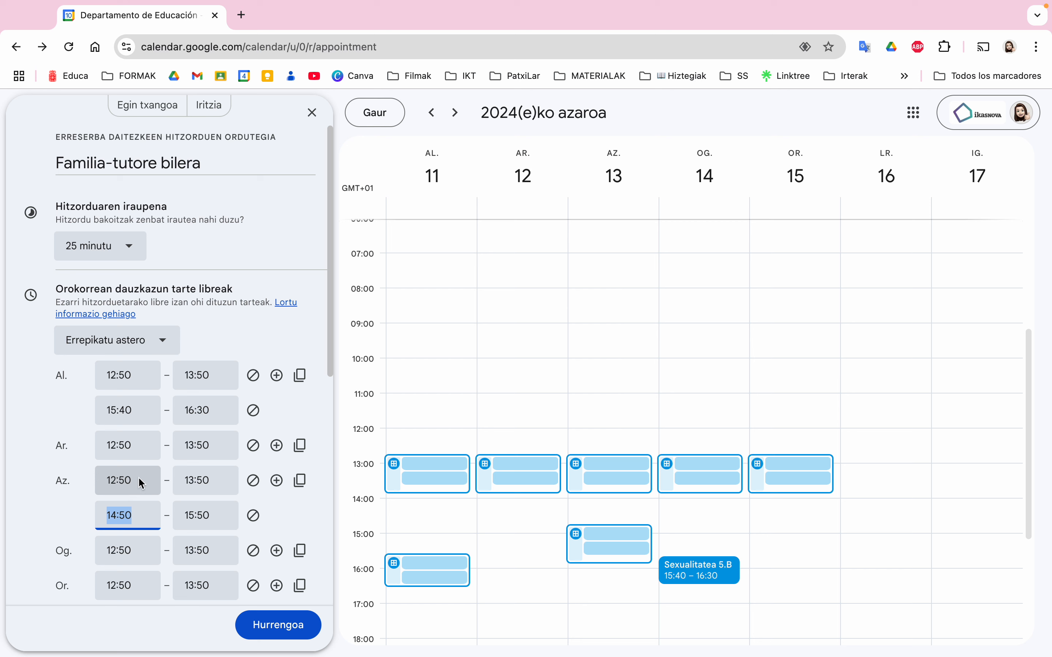
# Set Wednesday's first availability slot to 09:00–10:40
pyautogui.click(136, 492)
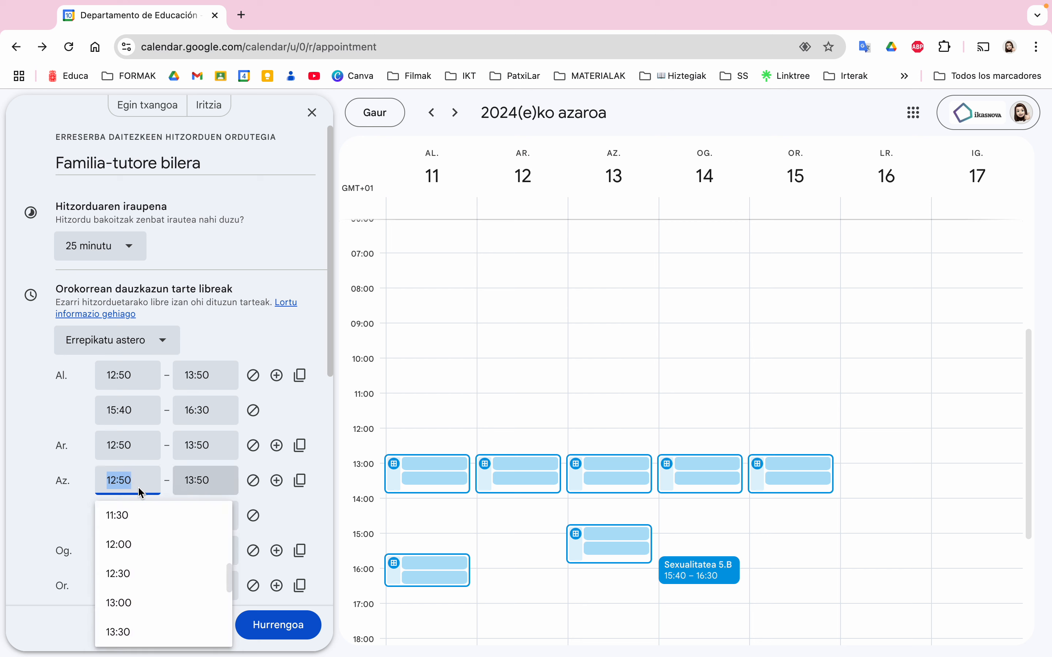
pyautogui.click(64, 497)
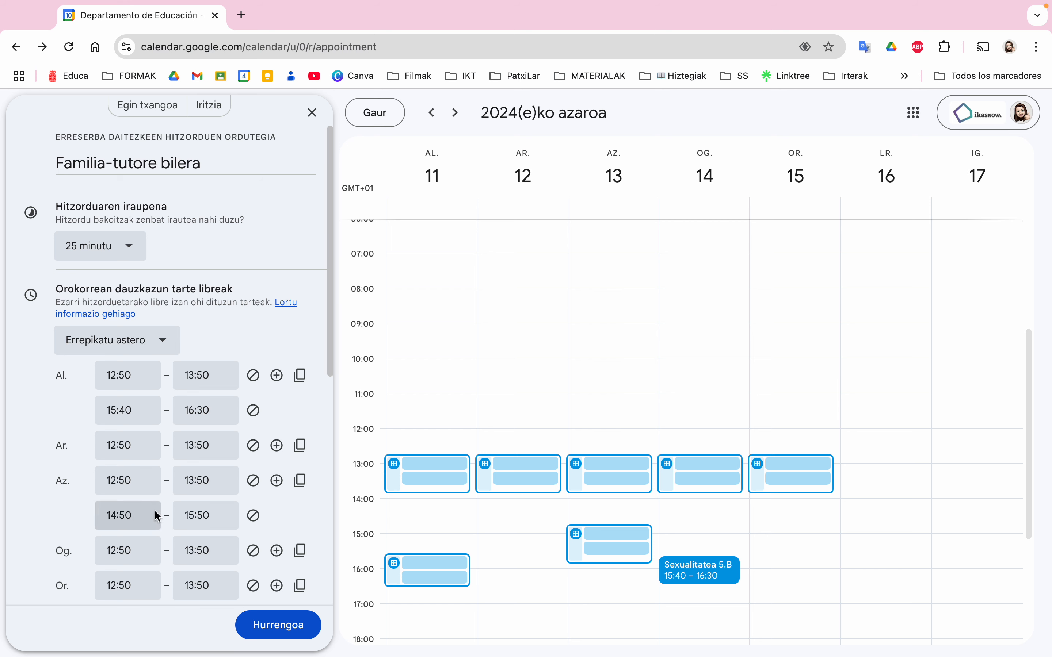
pyautogui.click(141, 477)
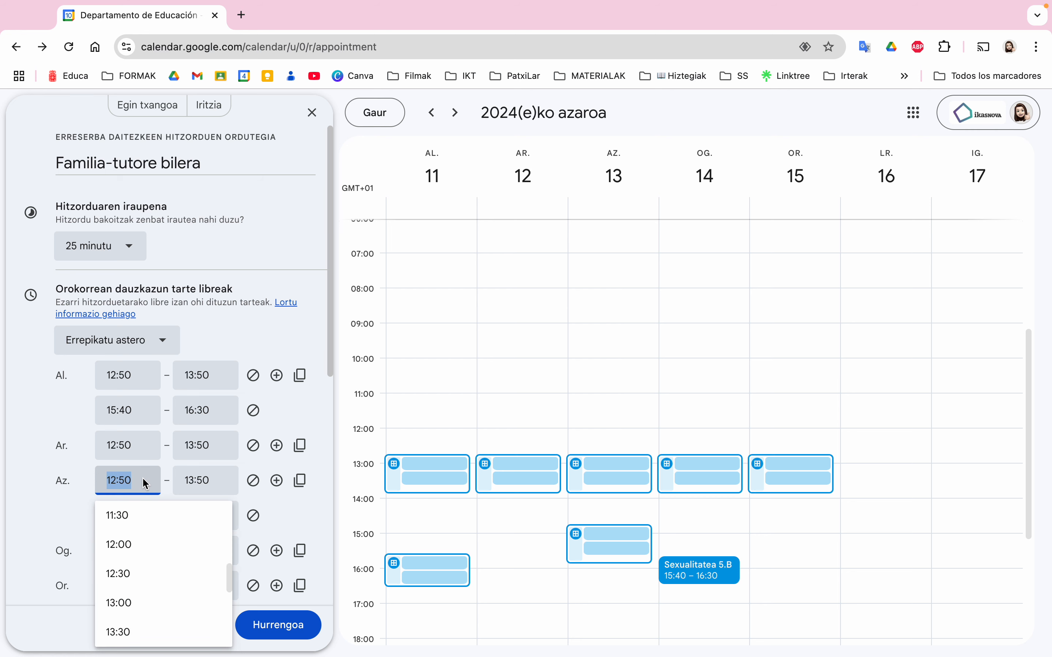
pyautogui.write('9:00')
pyautogui.click(214, 487)
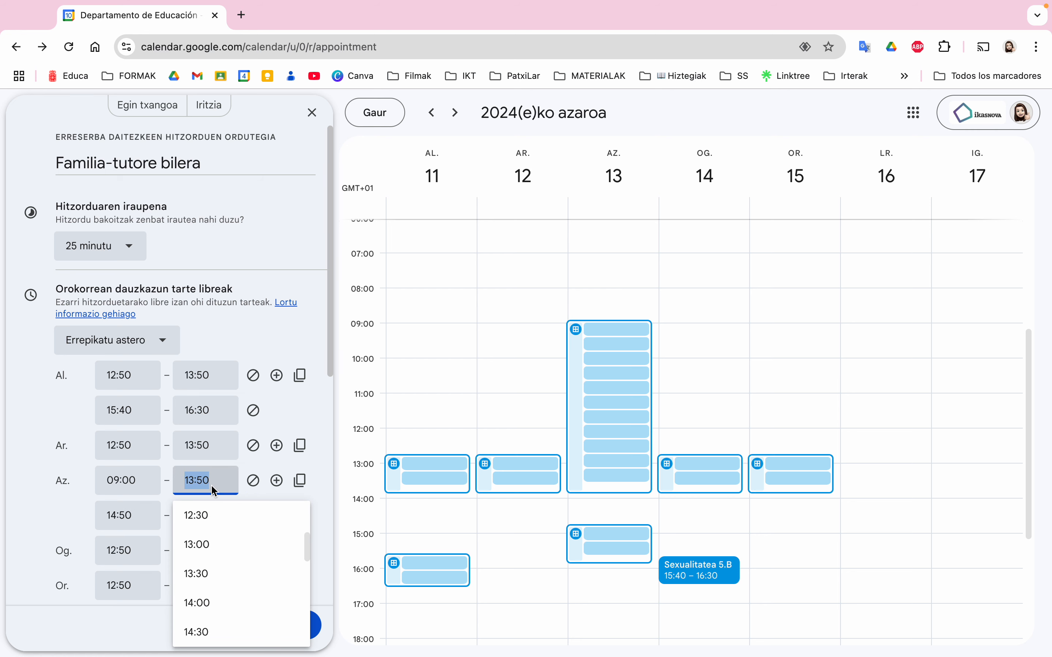
pyautogui.write('10:')
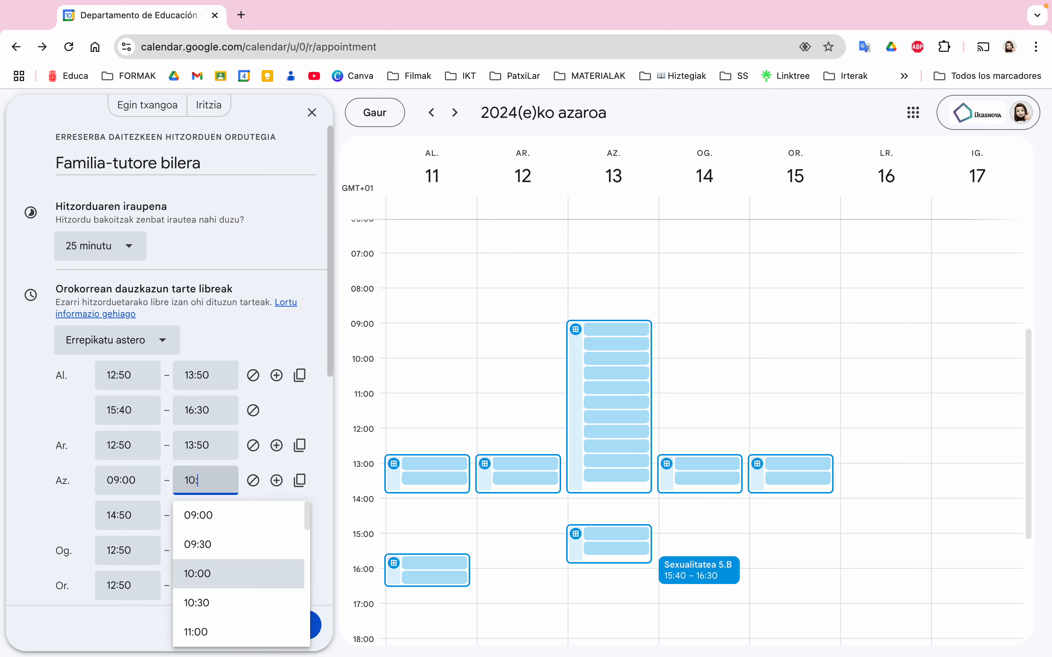
pyautogui.write('40')
pyautogui.click(54, 500)
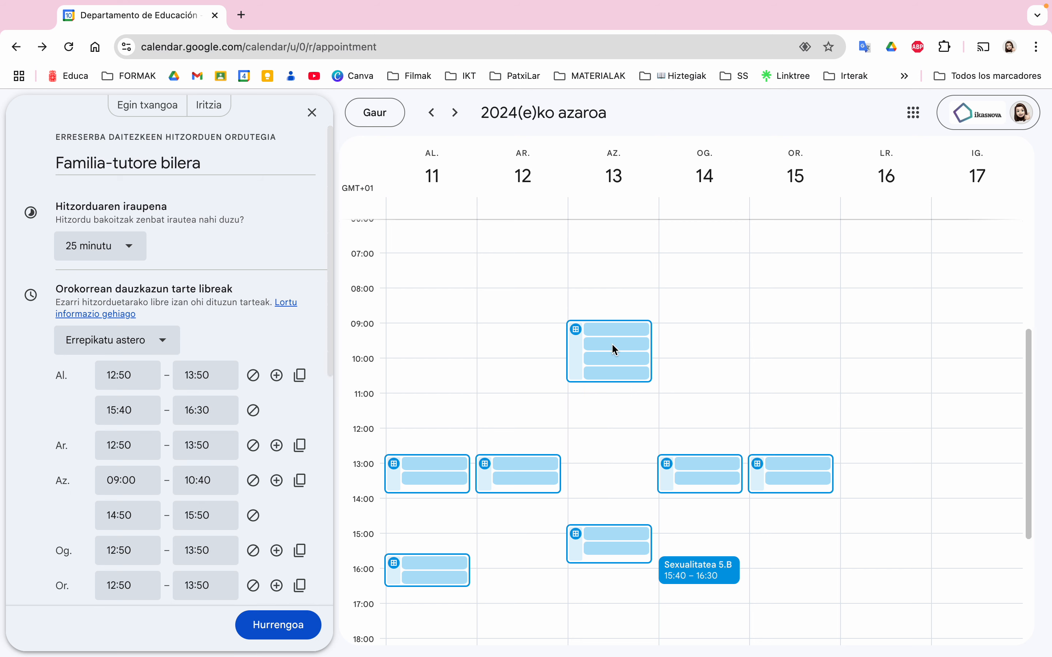
# Set Wednesday's second availability slot to 12:50–13:50
pyautogui.click(121, 518)
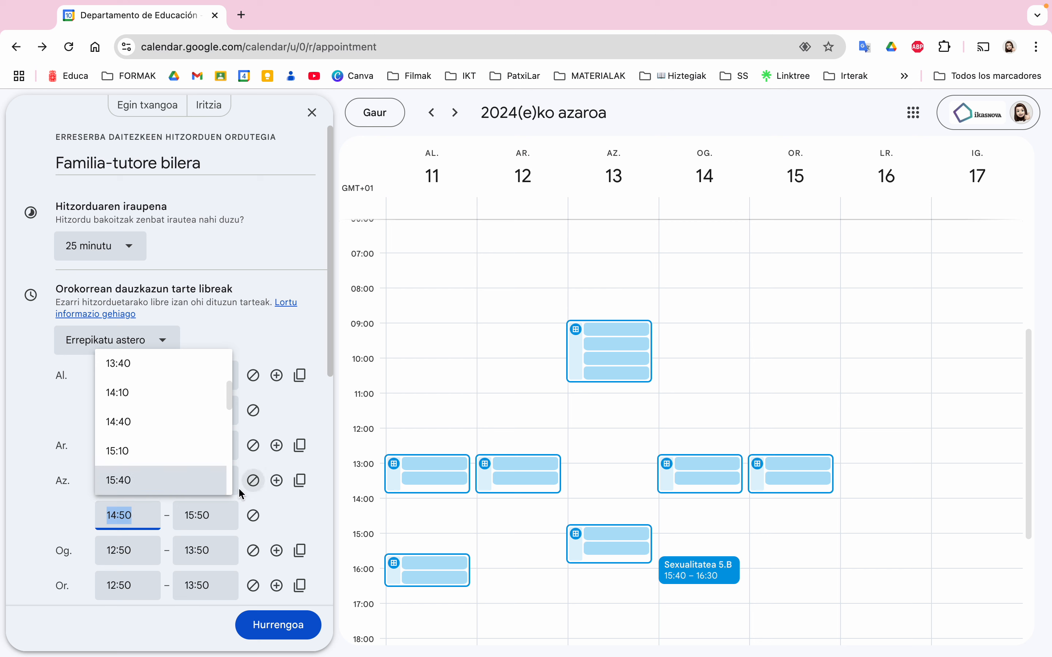
pyautogui.click(50, 500)
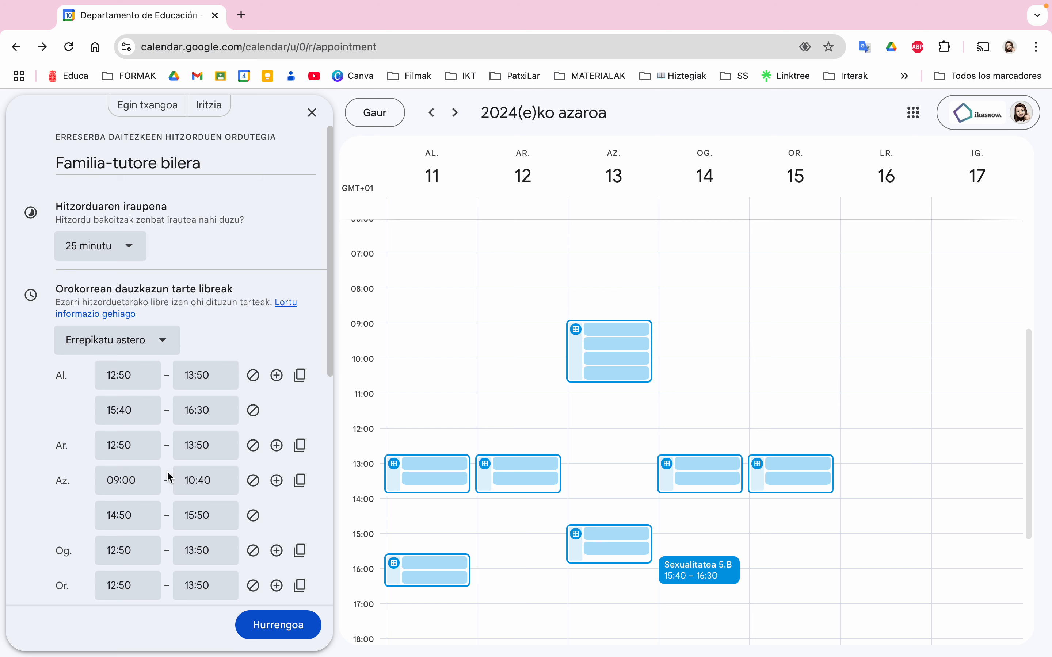
pyautogui.click(131, 515)
pyautogui.write('12')
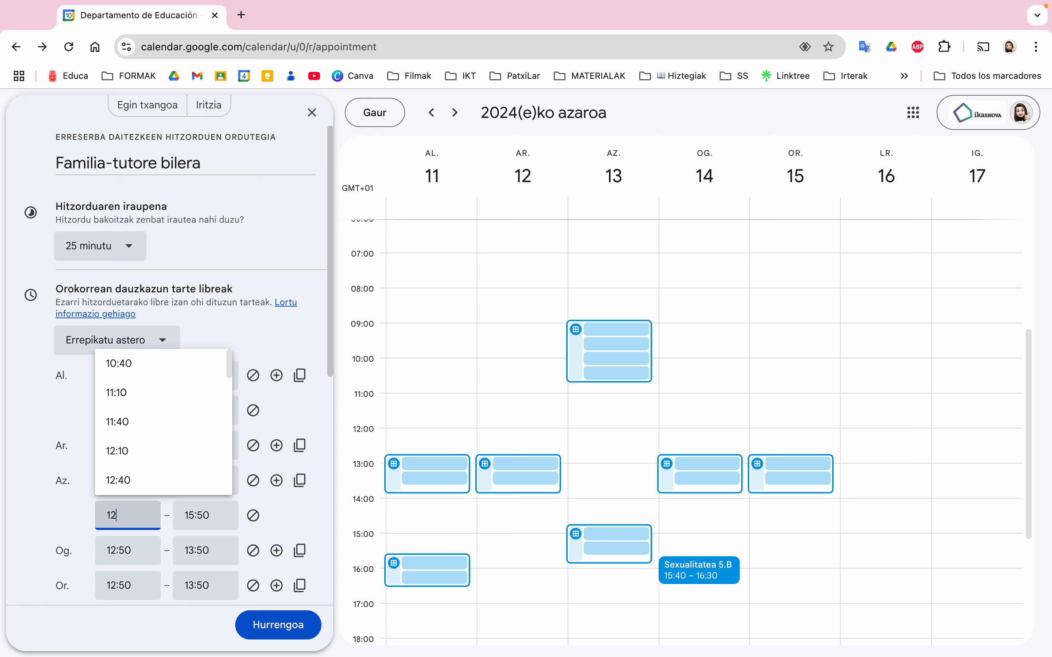
pyautogui.write(':50')
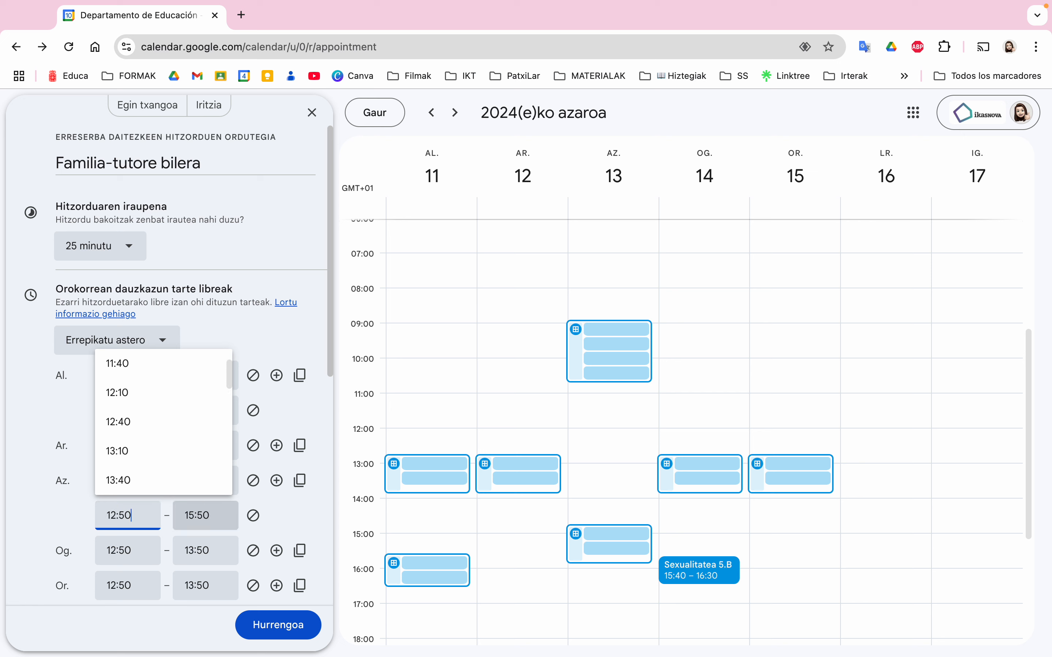
pyautogui.click(229, 520)
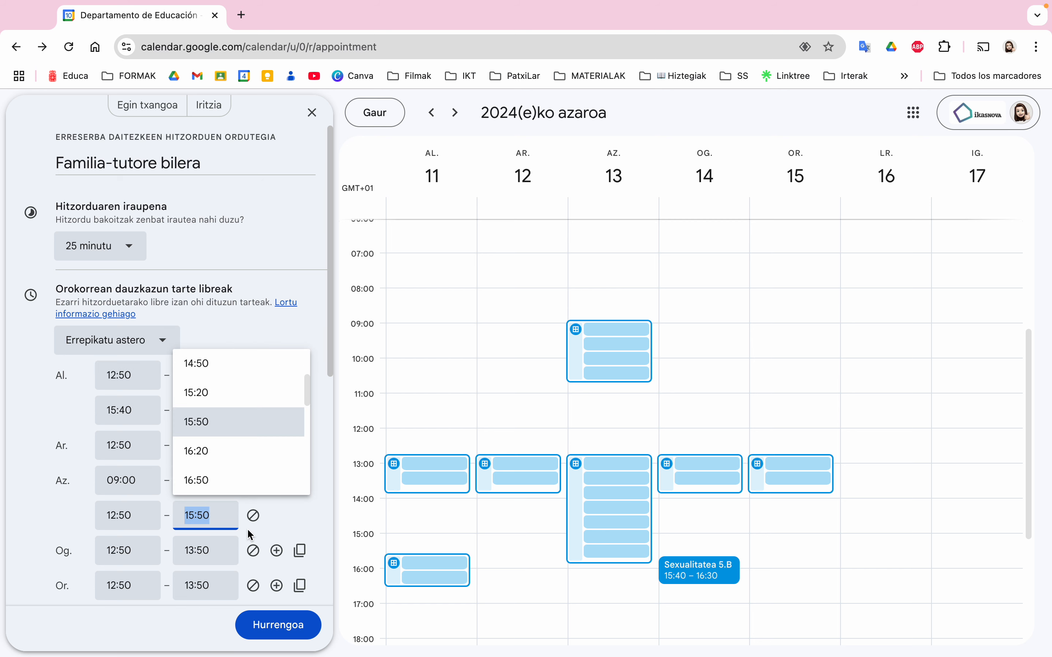
pyautogui.write('13:50')
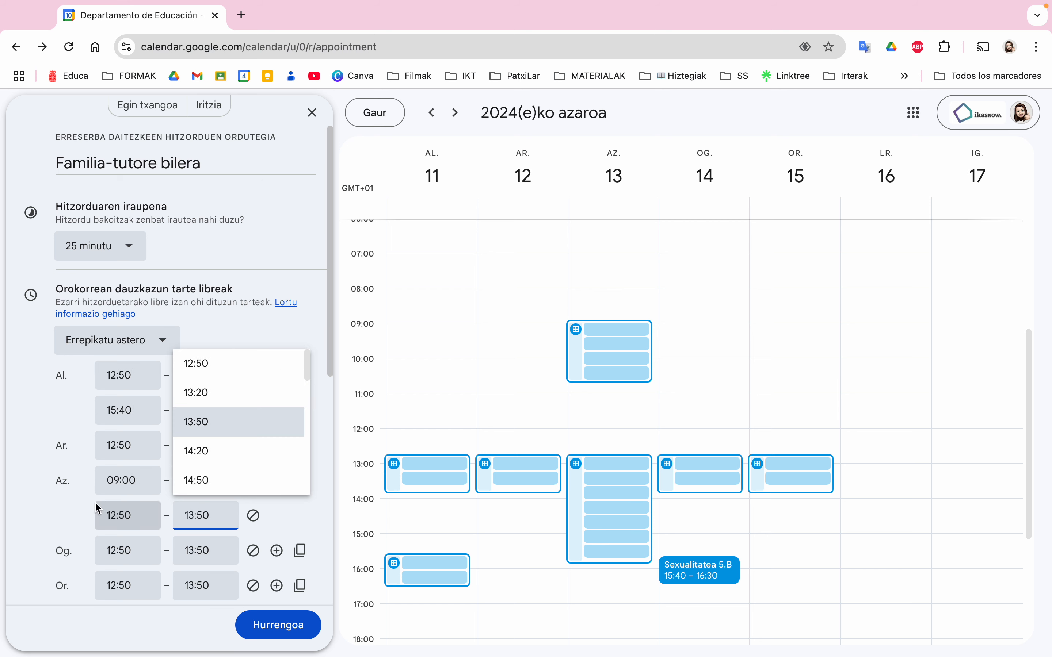
pyautogui.click(38, 517)
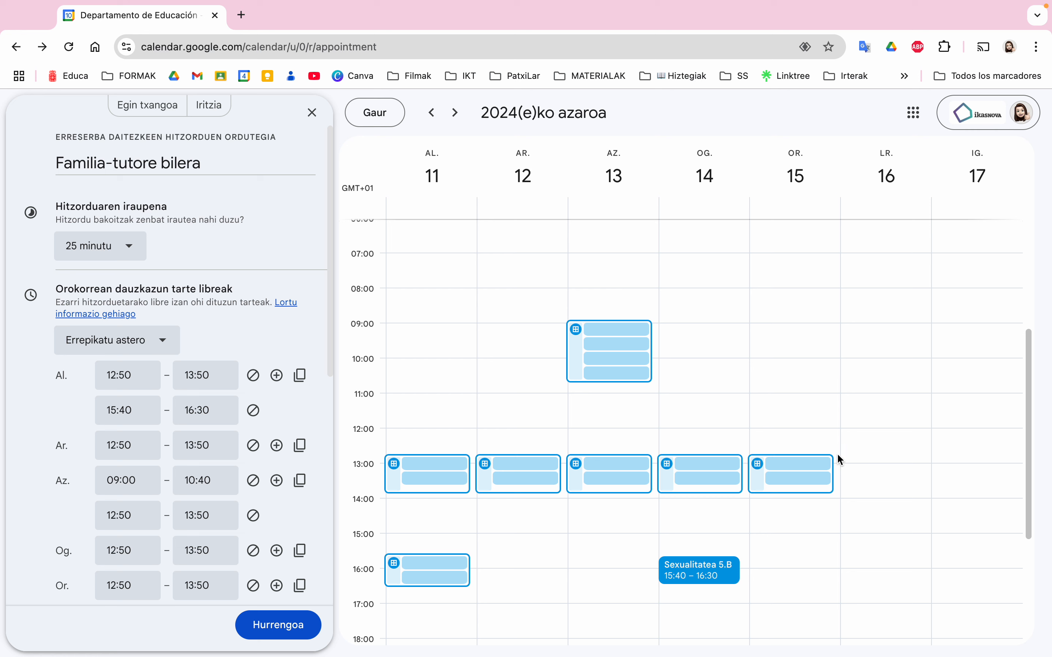
# Mark Friday as unavailable and bring up the weekly repeat options
pyautogui.scroll(-2, 190, 495)
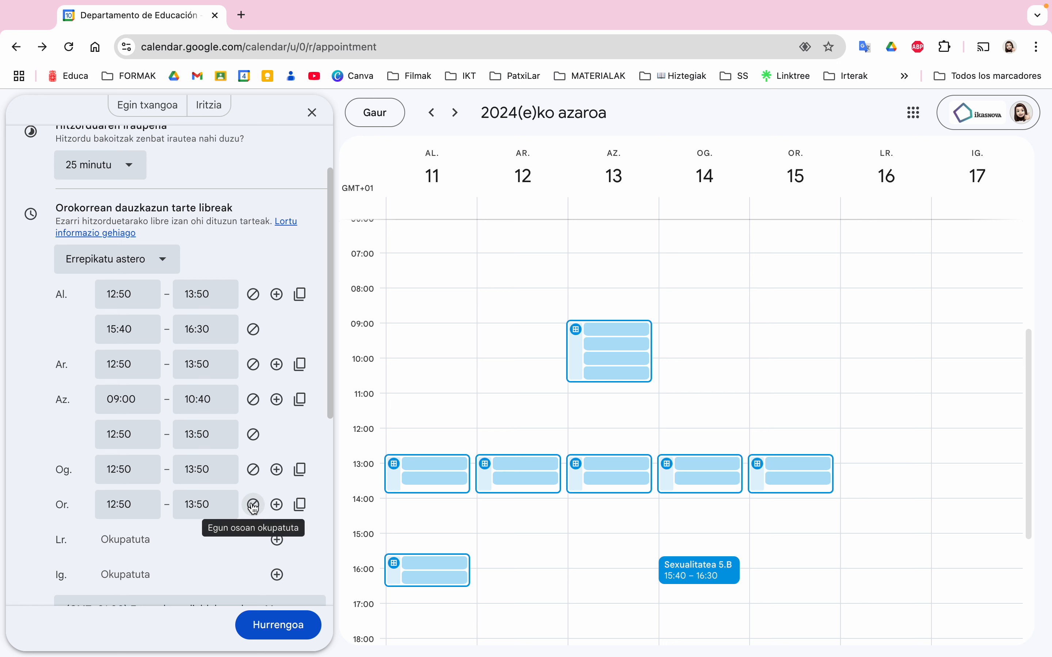
pyautogui.click(253, 504)
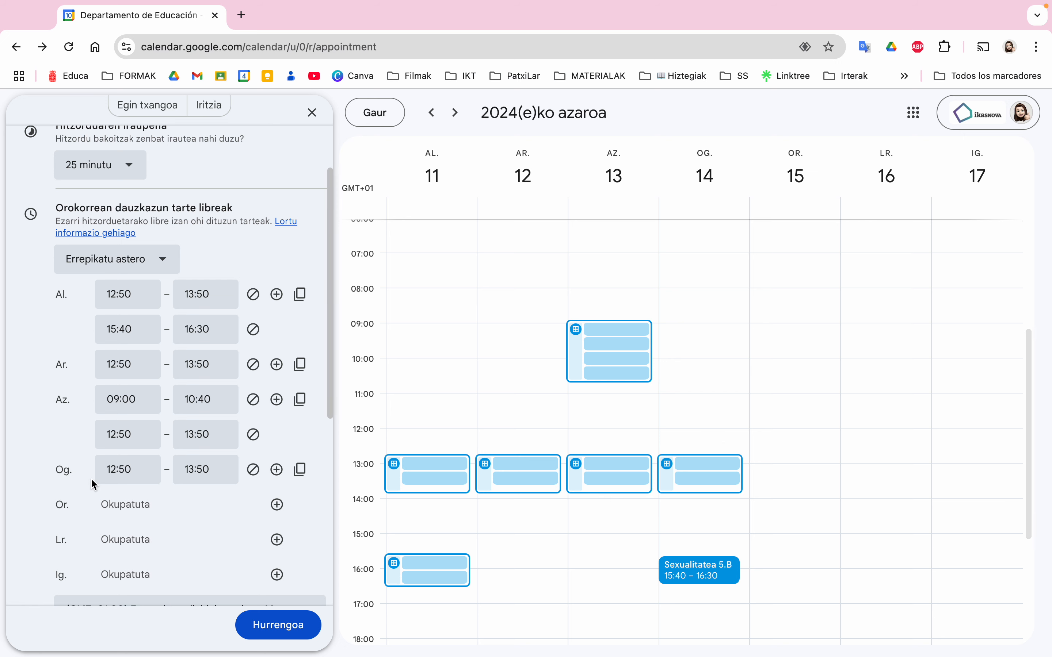
pyautogui.click(133, 260)
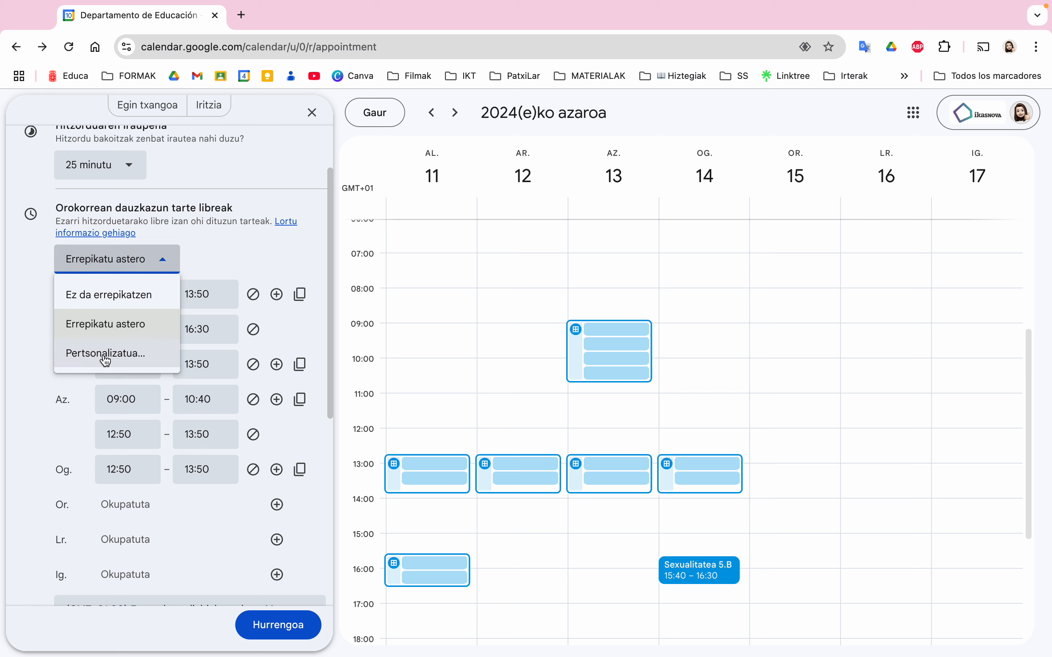
# Make availability repeat every 1 week from 25 November to 13 December 2024
pyautogui.click(105, 361)
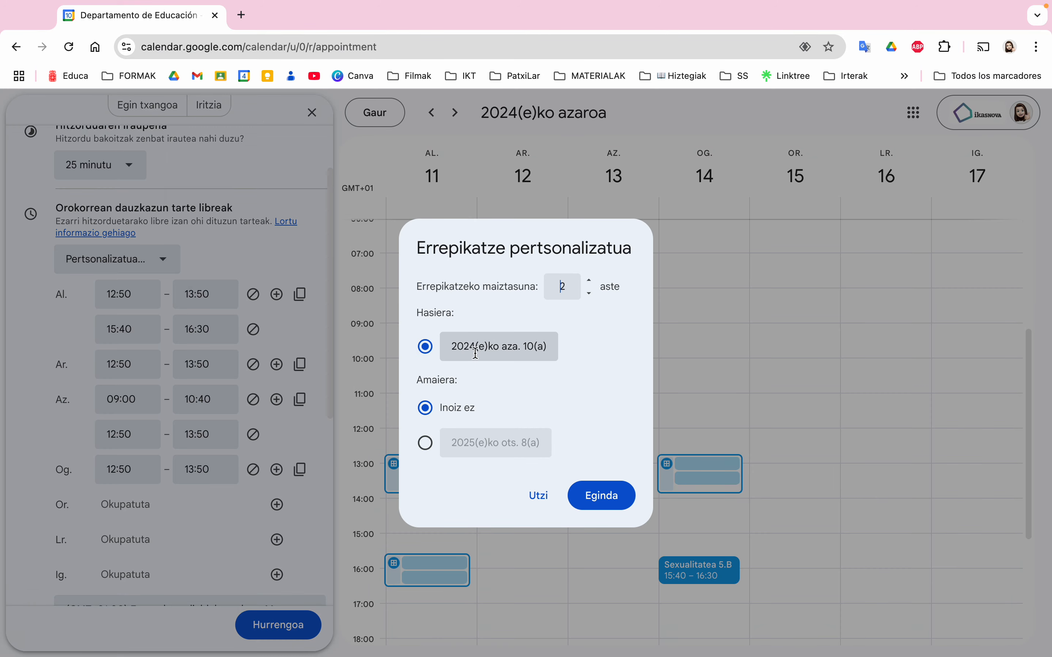
pyautogui.click(475, 353)
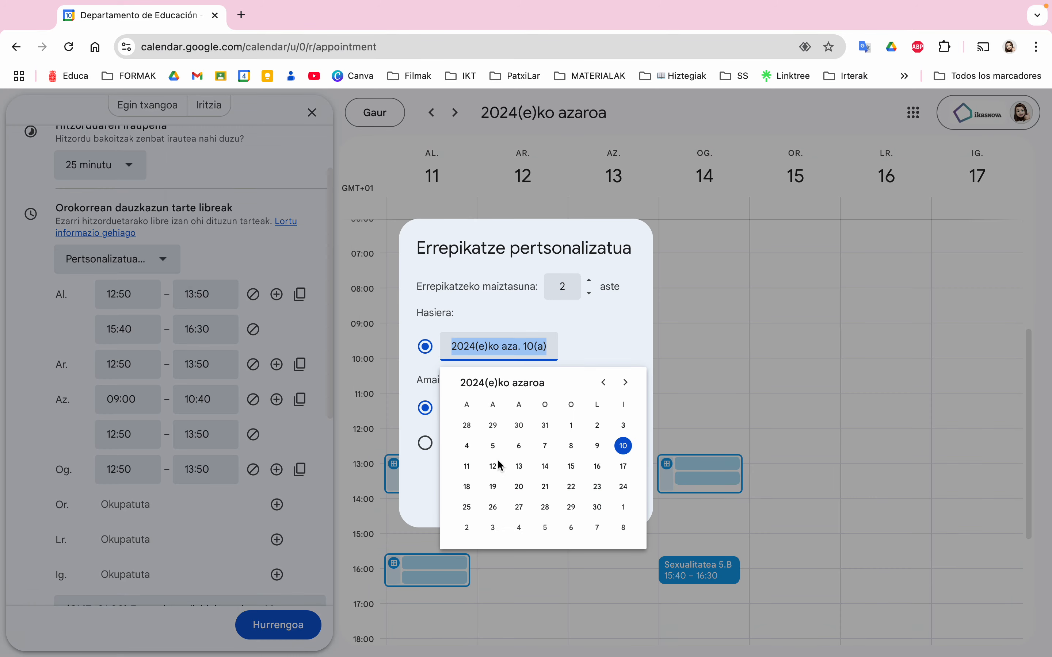
pyautogui.click(467, 507)
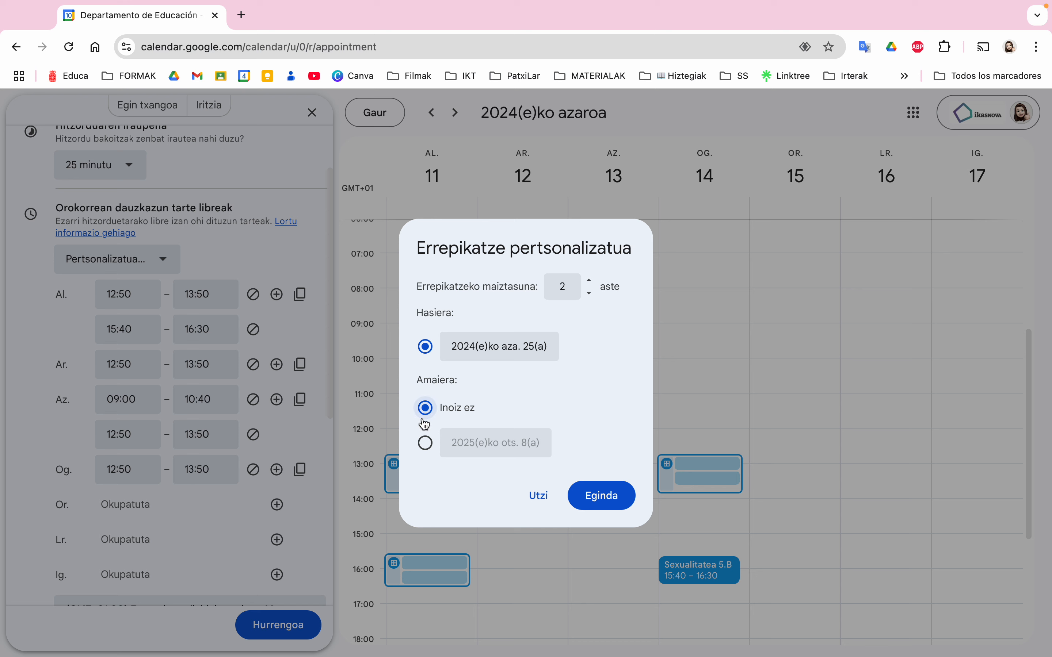
pyautogui.click(427, 443)
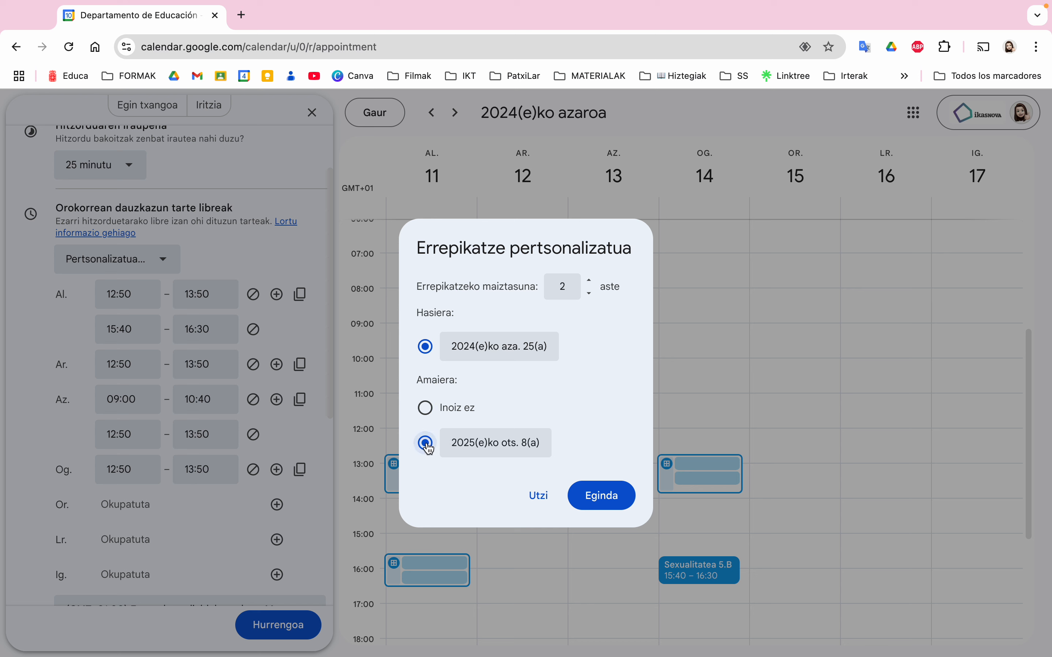
pyautogui.click(540, 450)
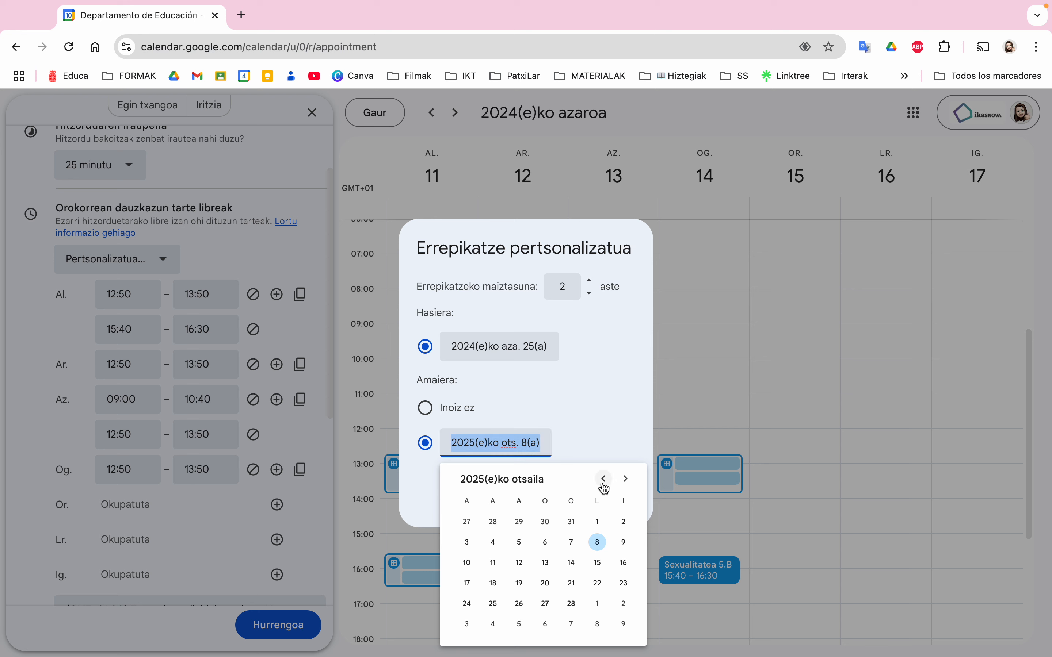
pyautogui.click(604, 485)
pyautogui.click(604, 485)
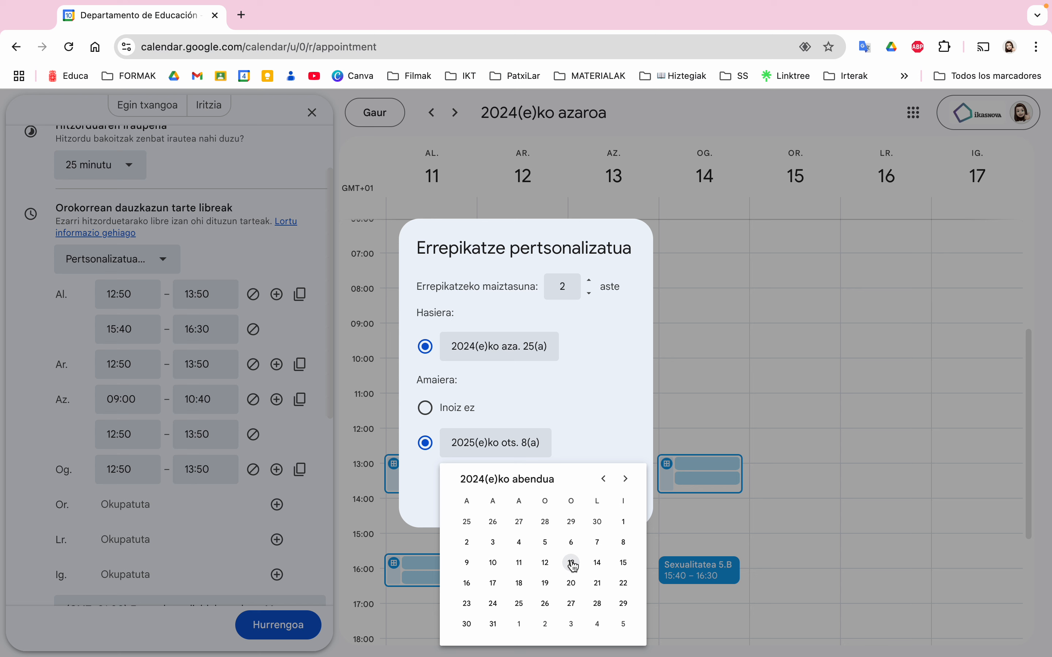
pyautogui.click(572, 563)
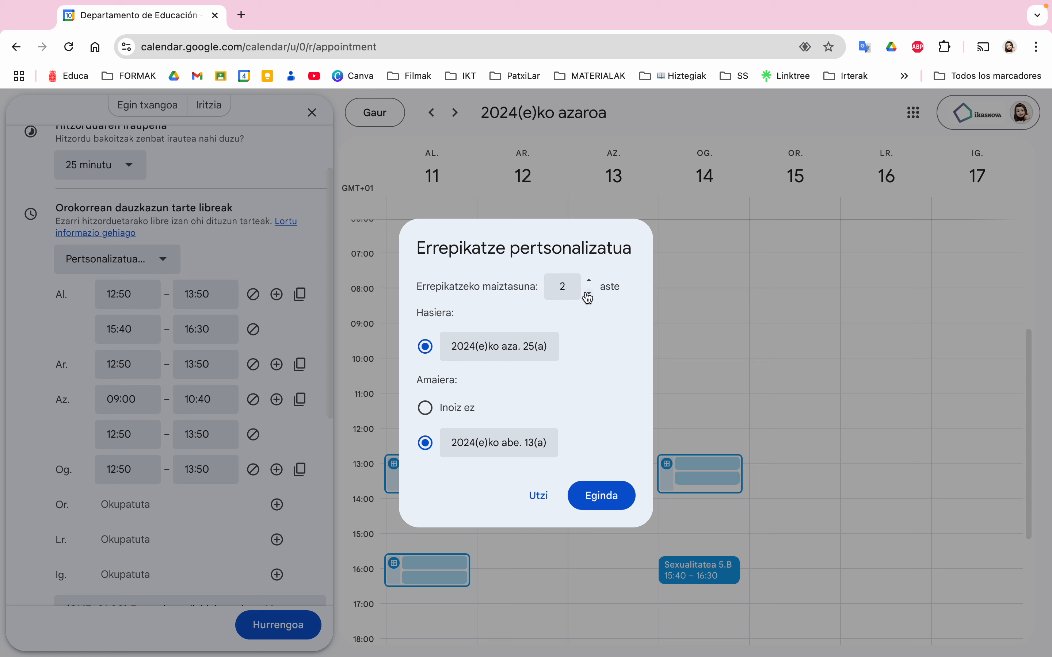
pyautogui.click(576, 287)
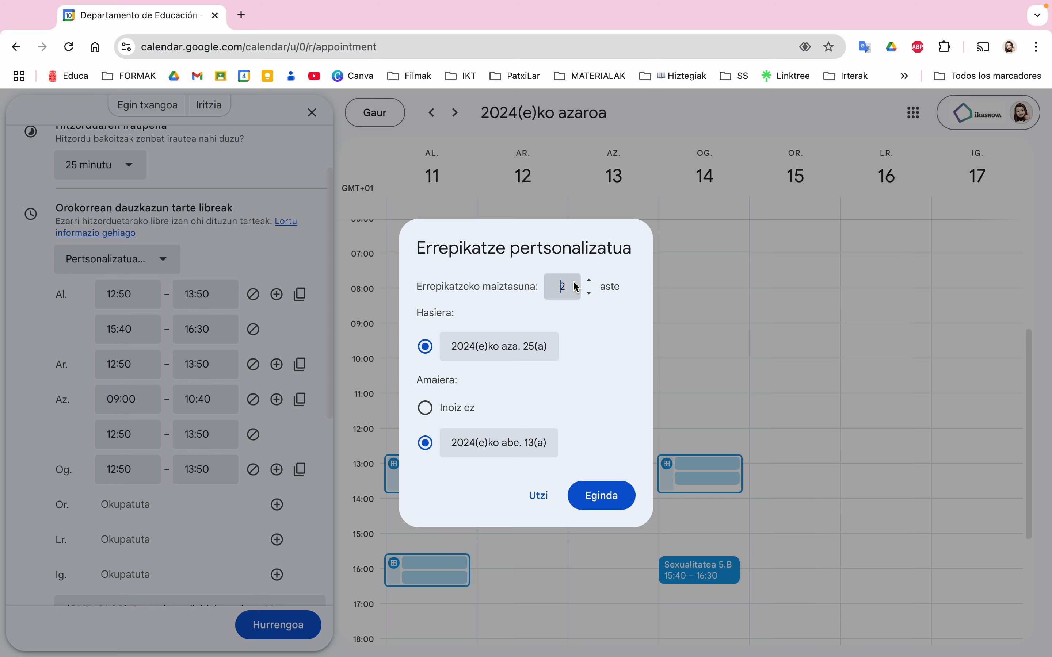
pyautogui.moveTo(575, 286); pyautogui.dragTo(549, 286)
pyautogui.write('1')
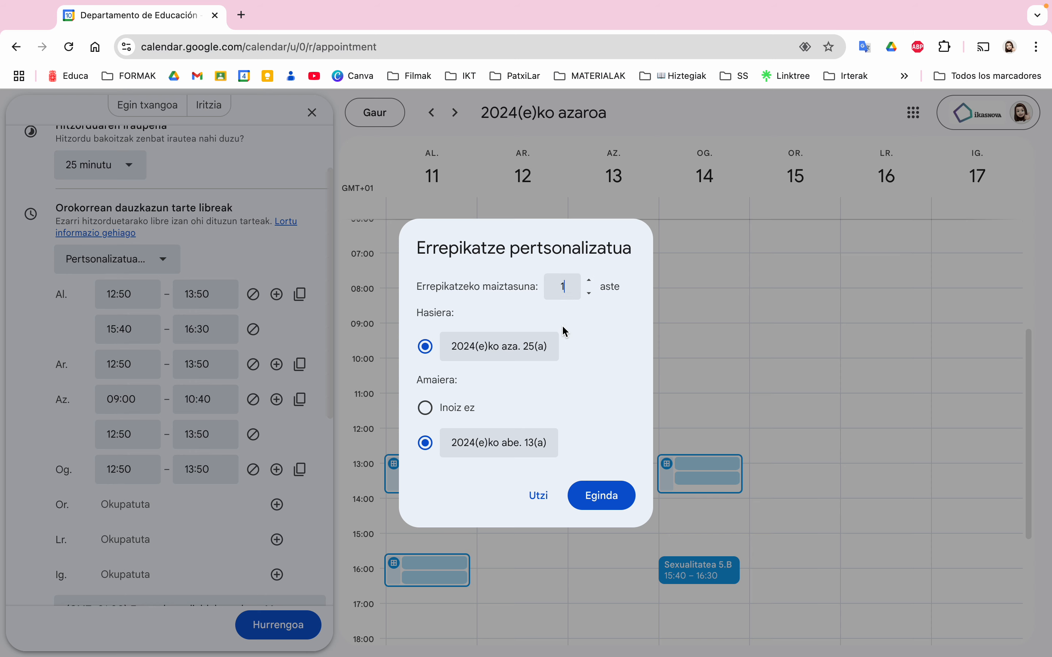
pyautogui.click(600, 497)
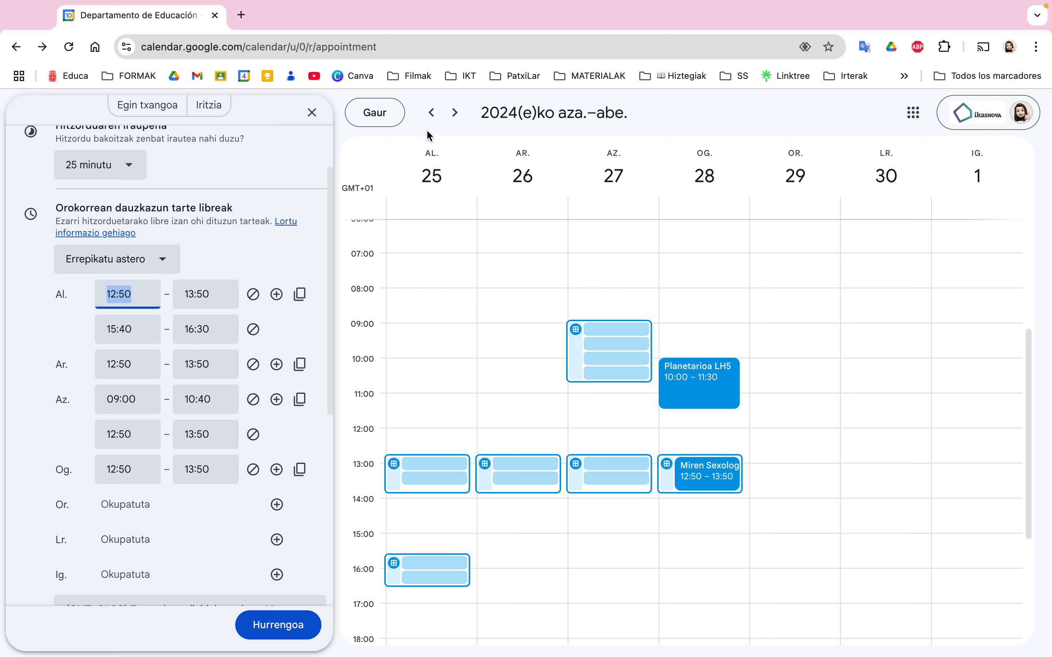
pyautogui.click(432, 113)
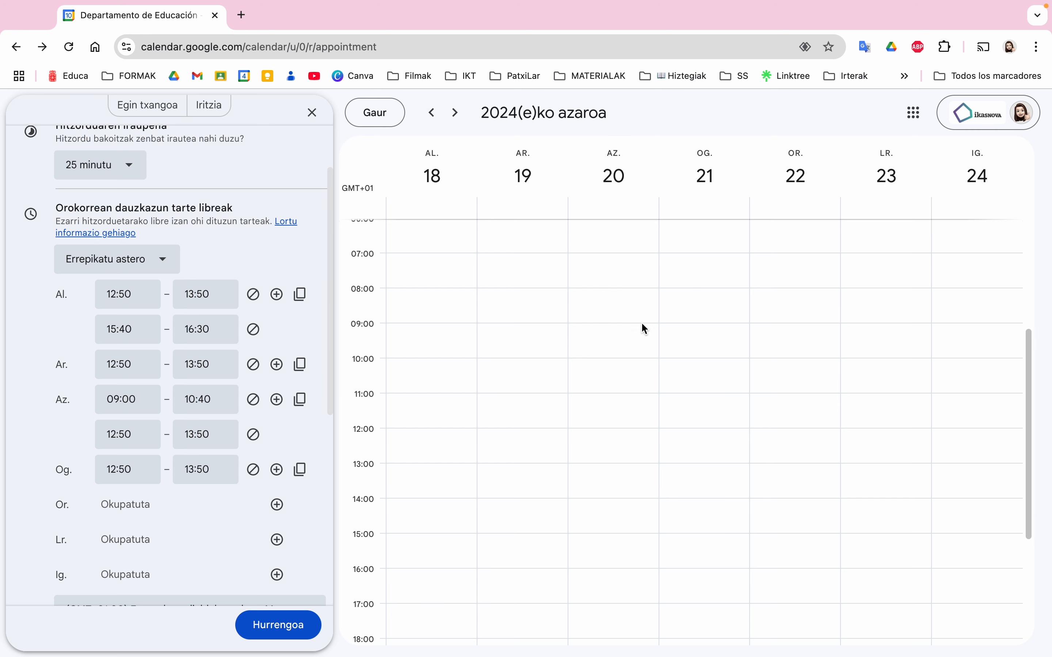
pyautogui.click(431, 113)
pyautogui.click(455, 117)
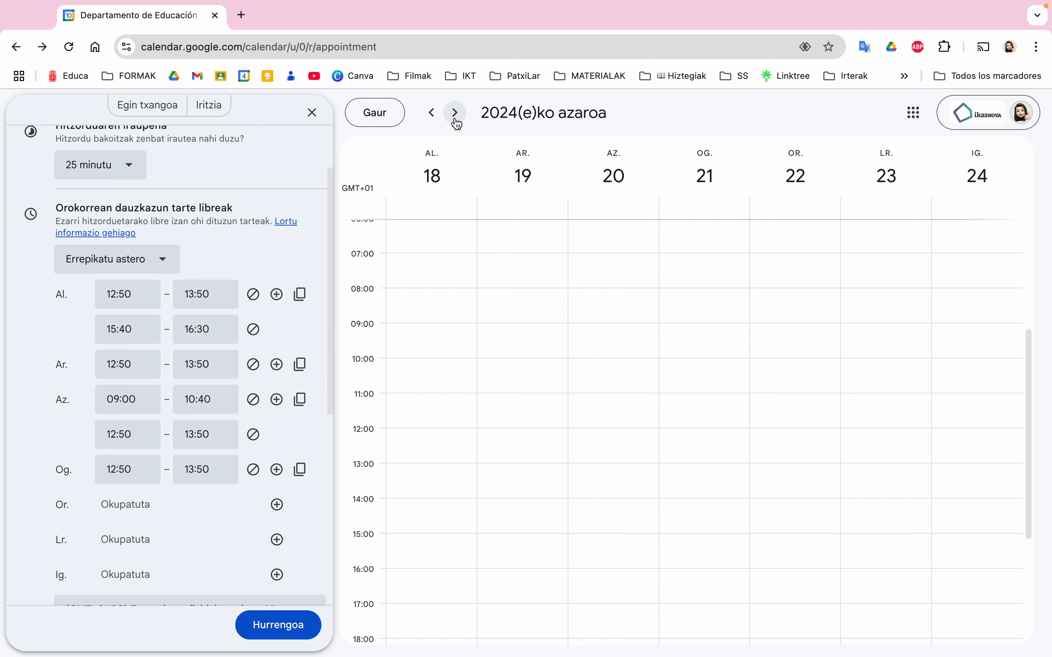
pyautogui.click(455, 117)
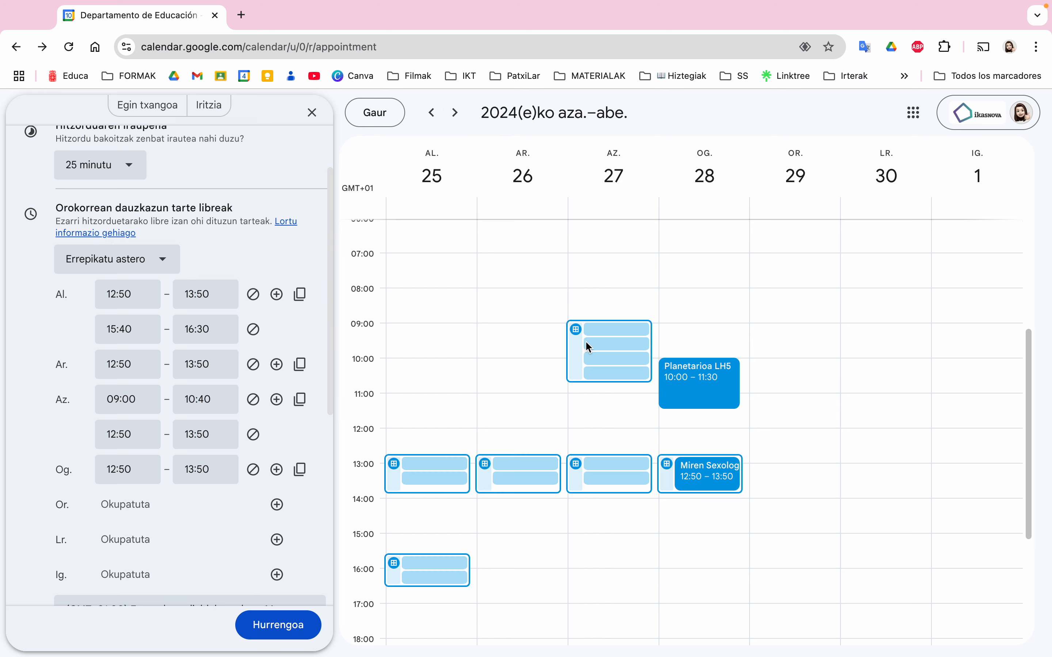
pyautogui.click(457, 114)
pyautogui.click(456, 115)
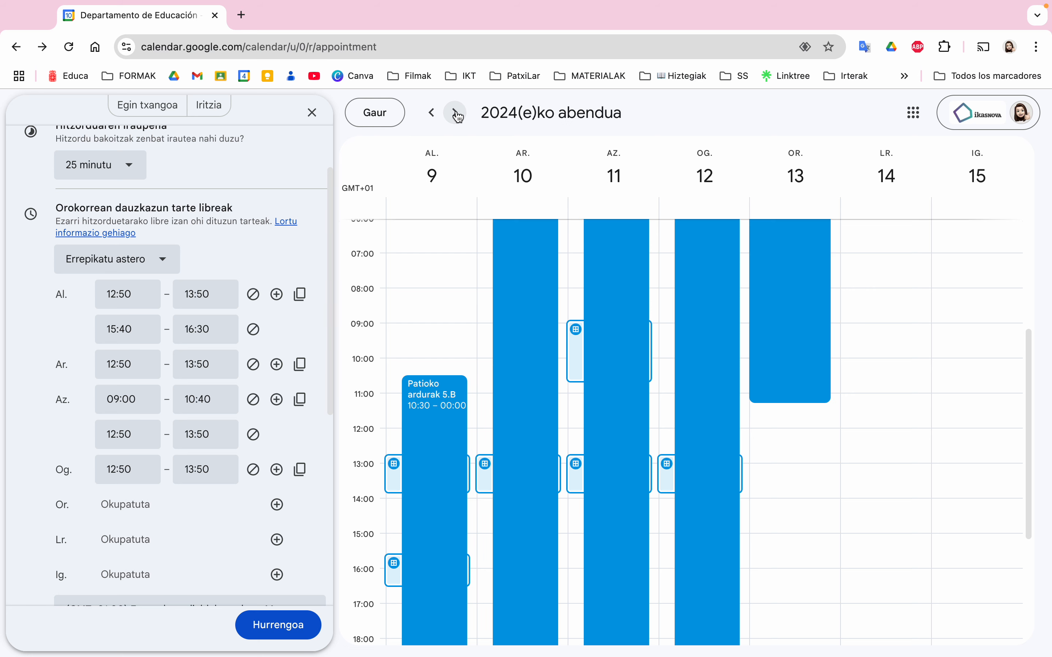
pyautogui.click(432, 113)
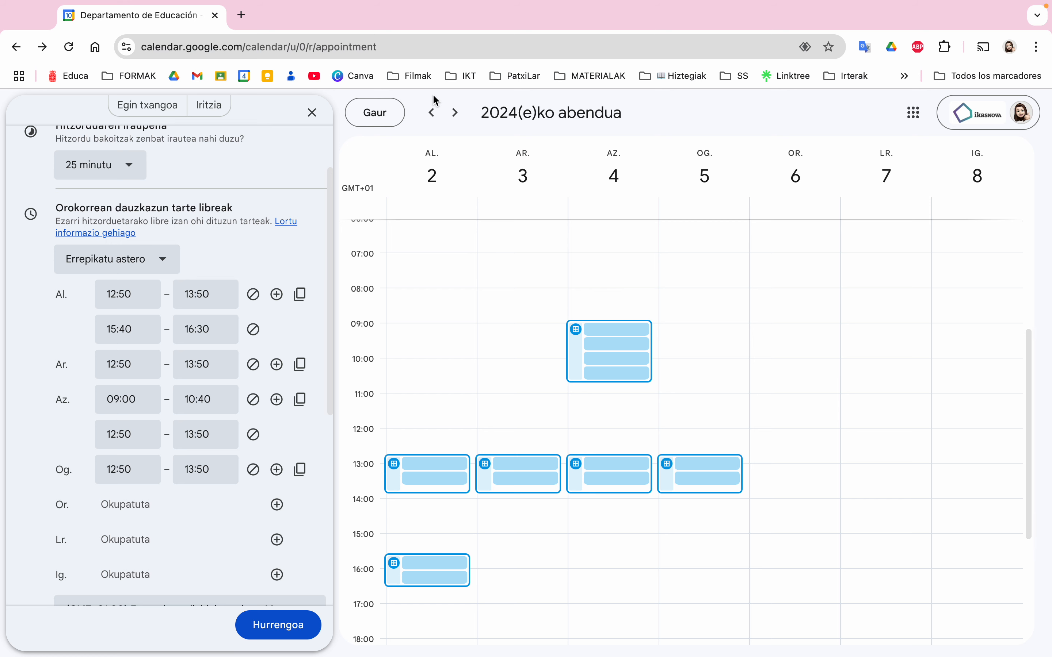
pyautogui.click(431, 113)
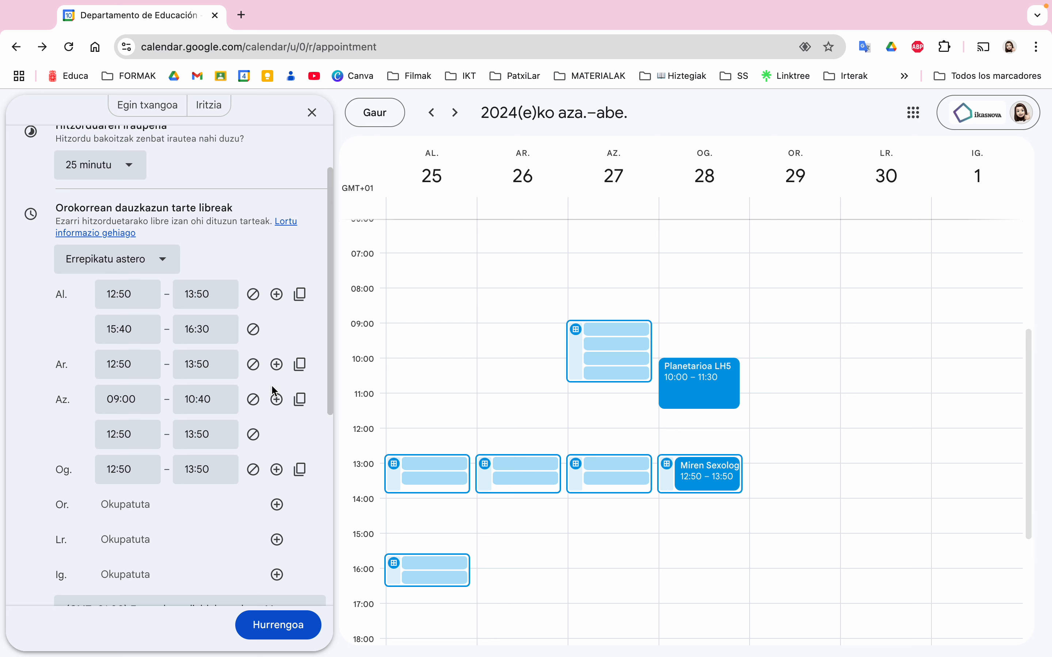
# Set the booking window's minimum notice to 24 hours and remove the 60-day maximum
pyautogui.scroll(-7, 222, 335)
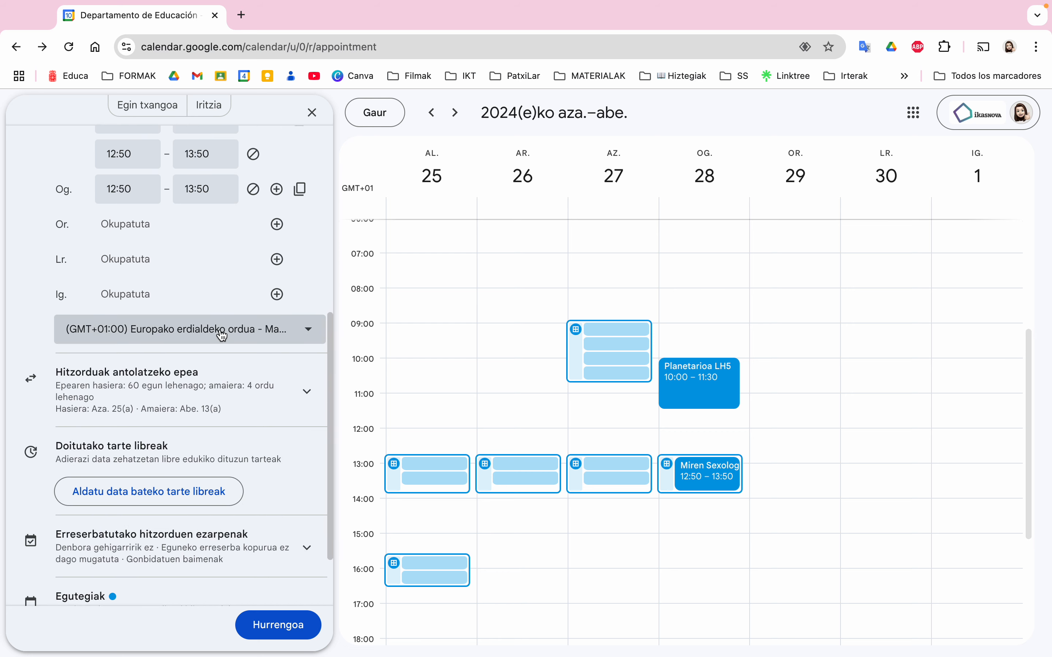
pyautogui.scroll(-1, 222, 335)
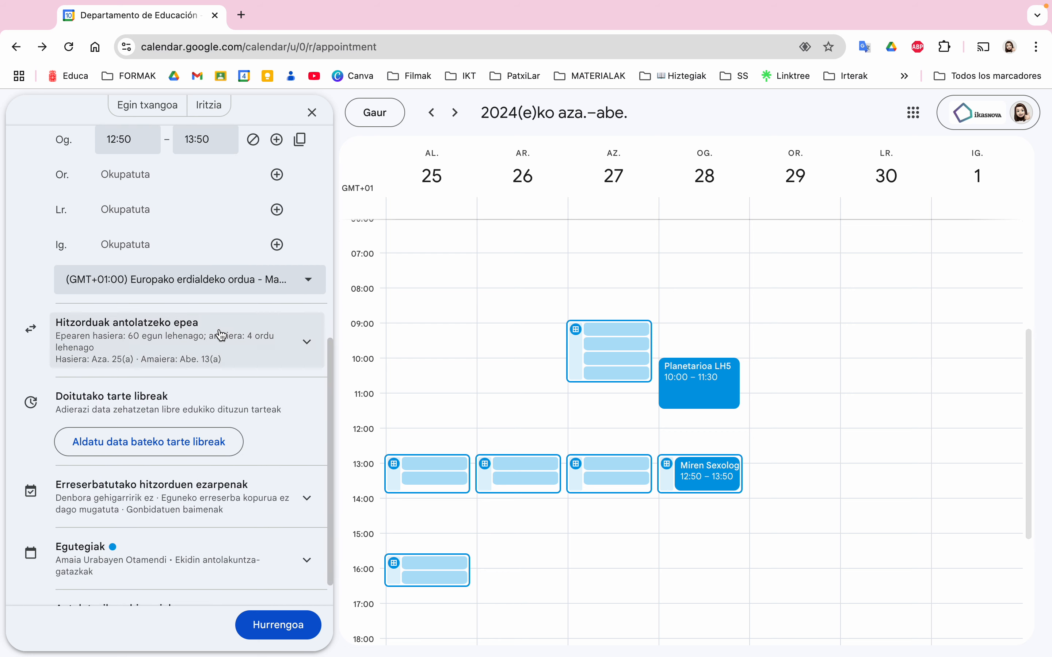
pyautogui.click(94, 330)
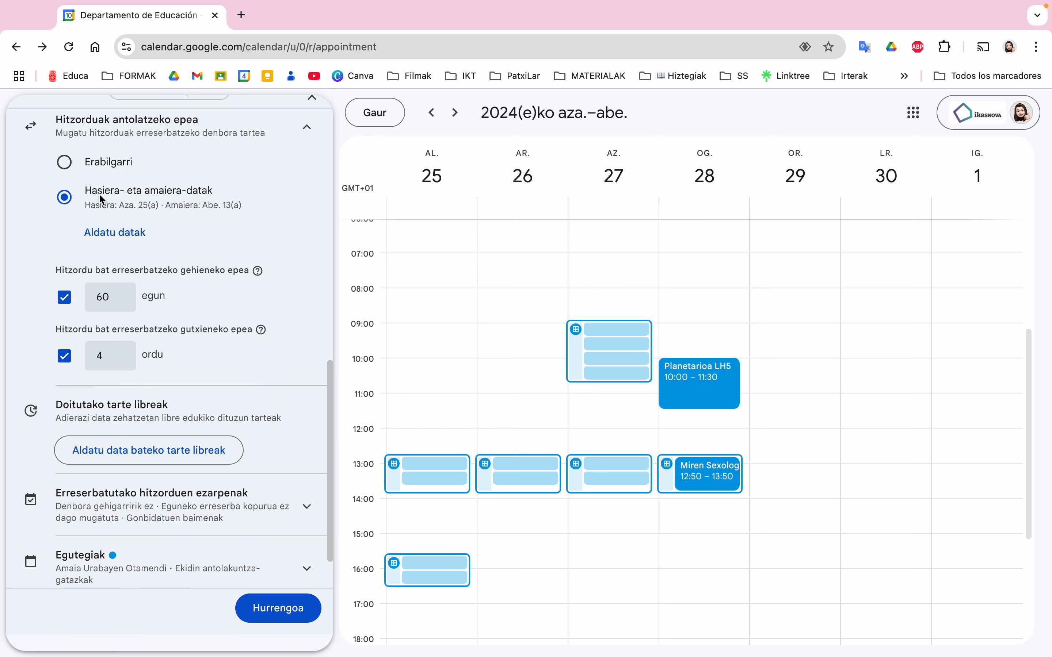
pyautogui.scroll(1, 100, 193)
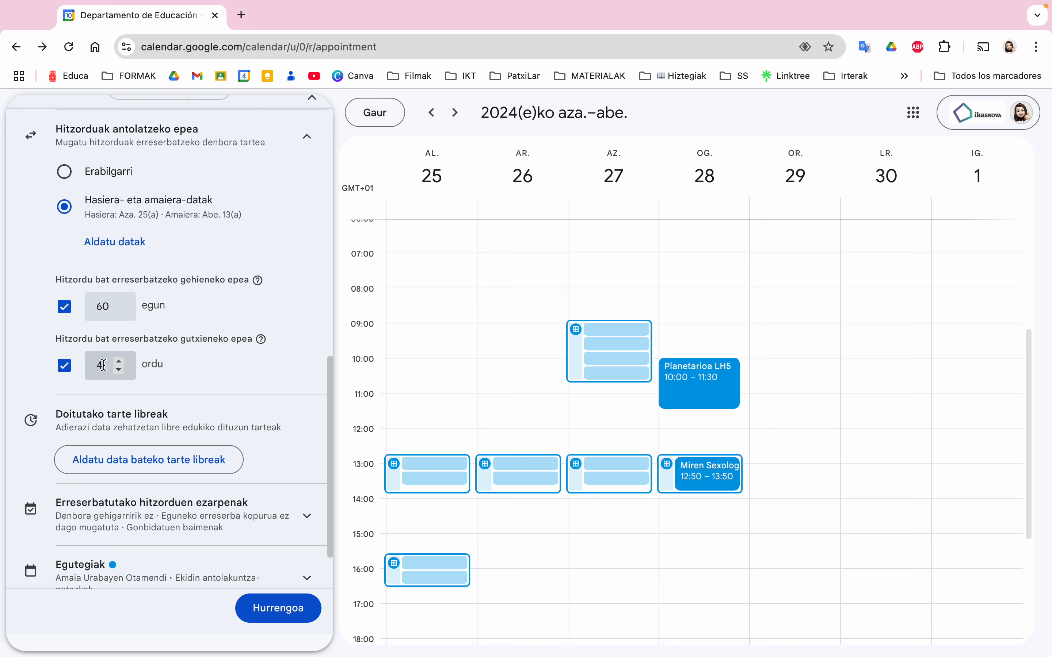
pyautogui.moveTo(109, 366); pyautogui.dragTo(89, 369)
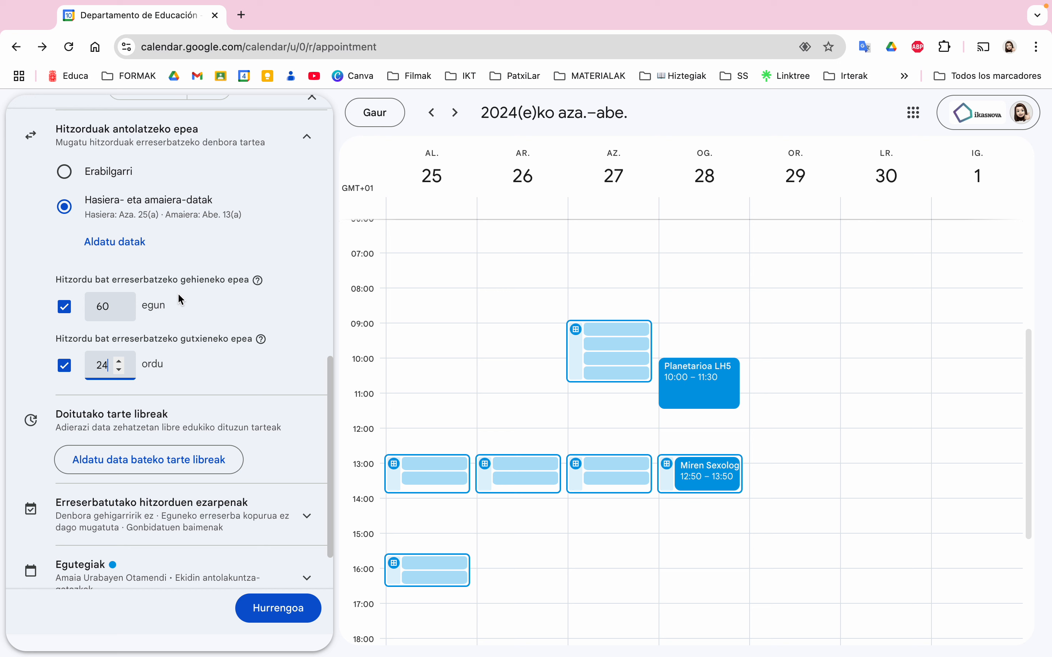
pyautogui.doubleClick(92, 303)
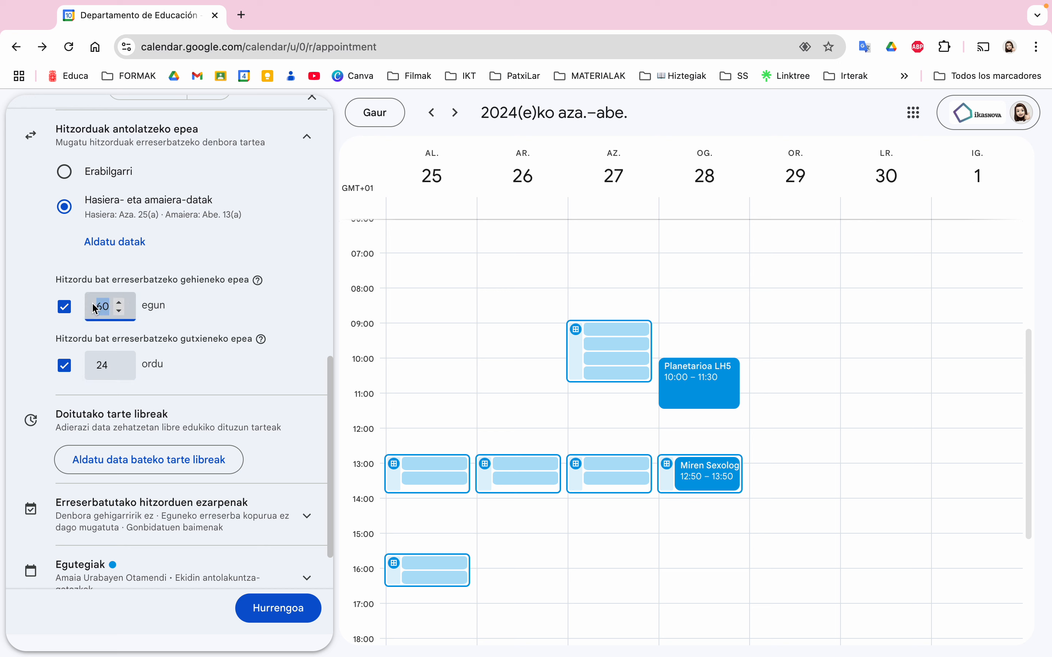
pyautogui.click(63, 307)
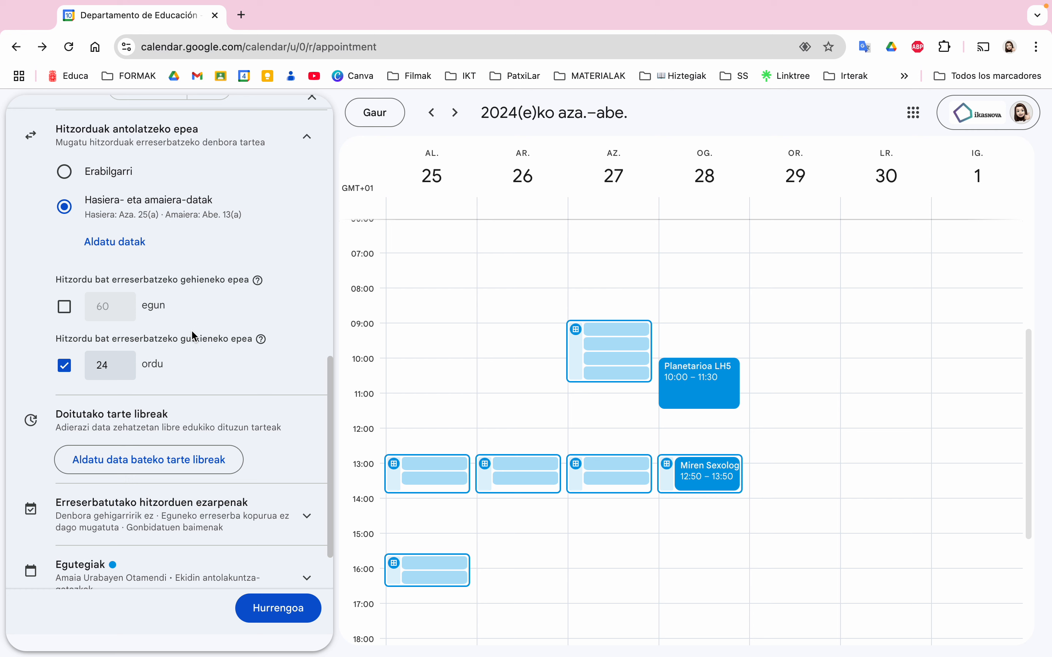
pyautogui.scroll(-1, 102, 327)
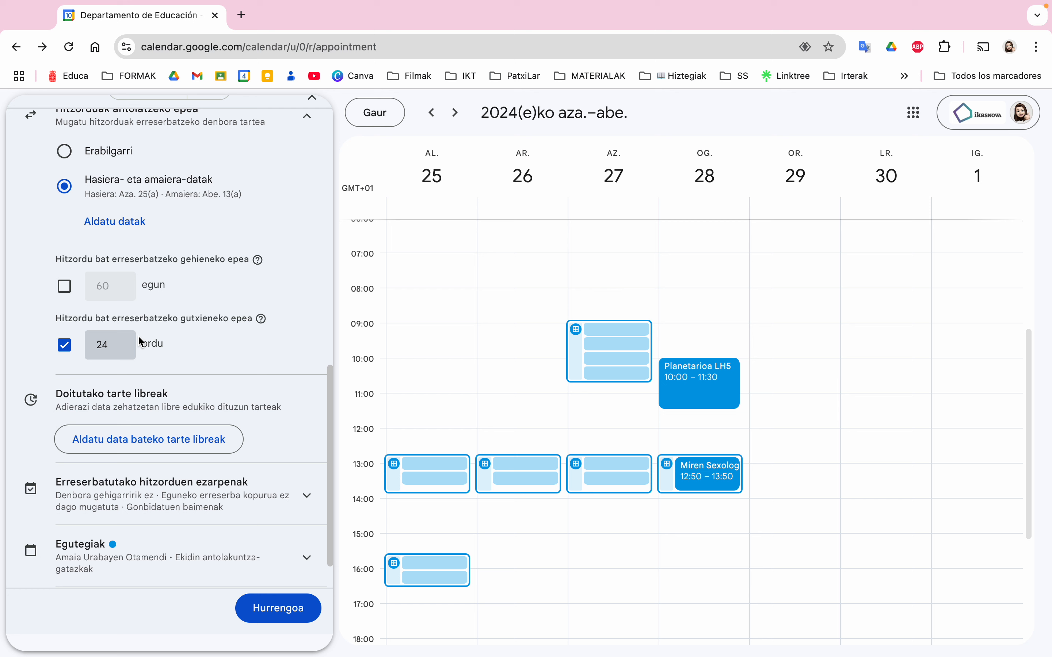
pyautogui.scroll(1, 172, 375)
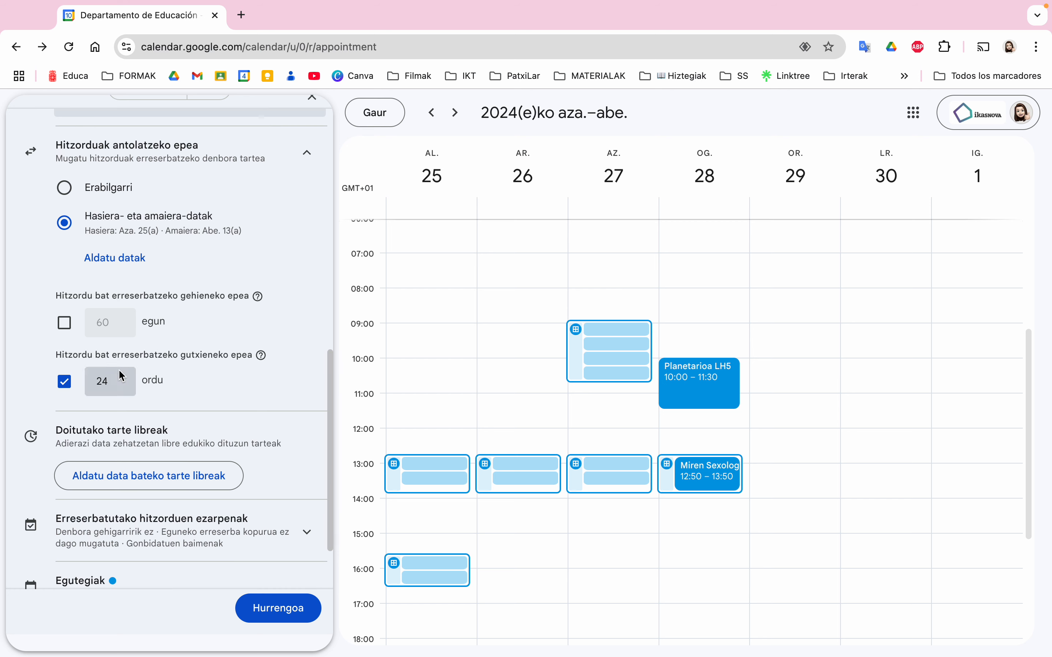
pyautogui.scroll(-2, 119, 372)
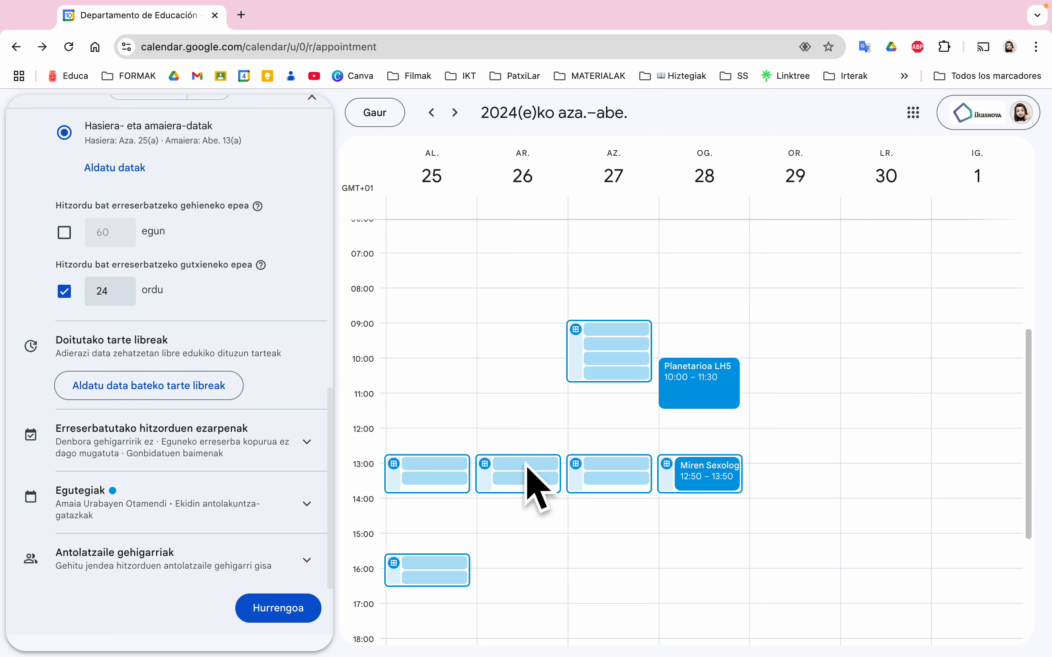
# Block 26 November, limit 27 November to 09:00–10:40, and show booked-appointment settings
pyautogui.click(148, 391)
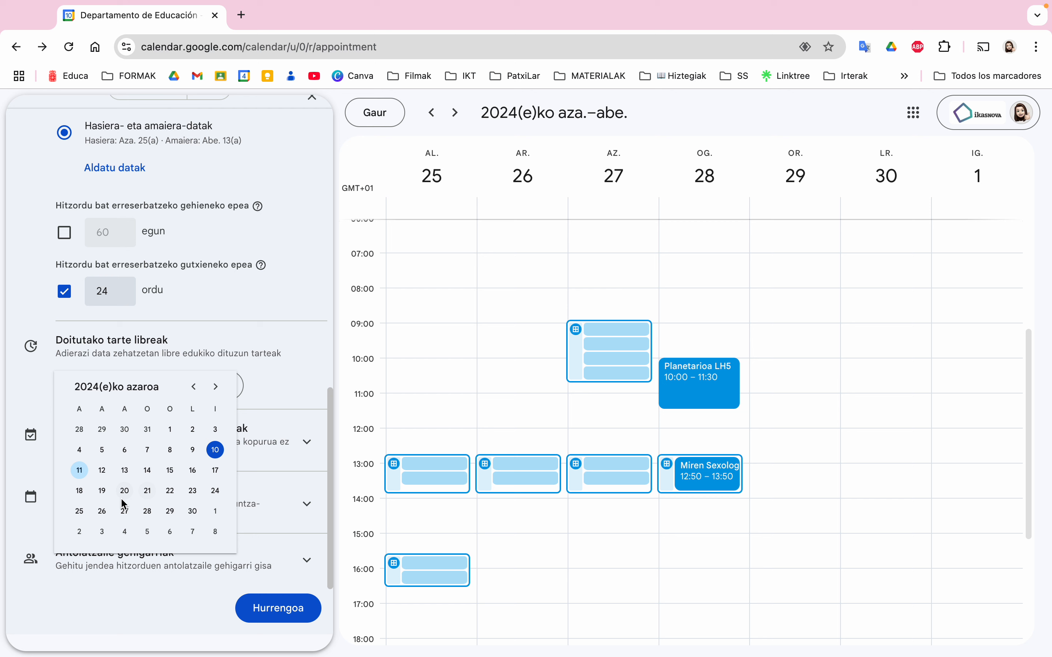
pyautogui.click(101, 511)
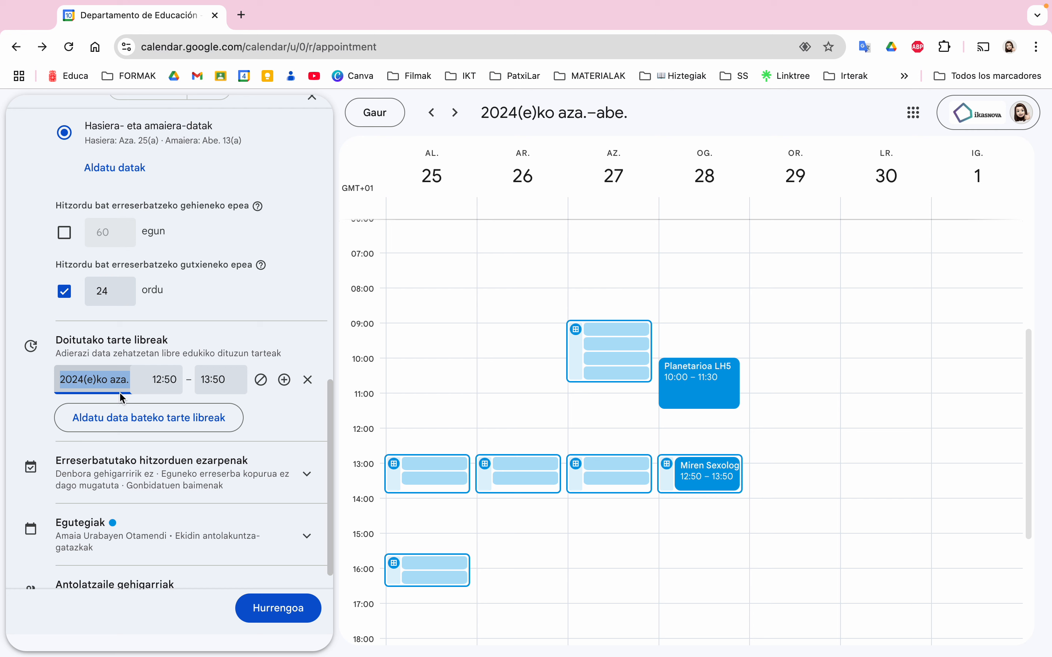
pyautogui.click(135, 417)
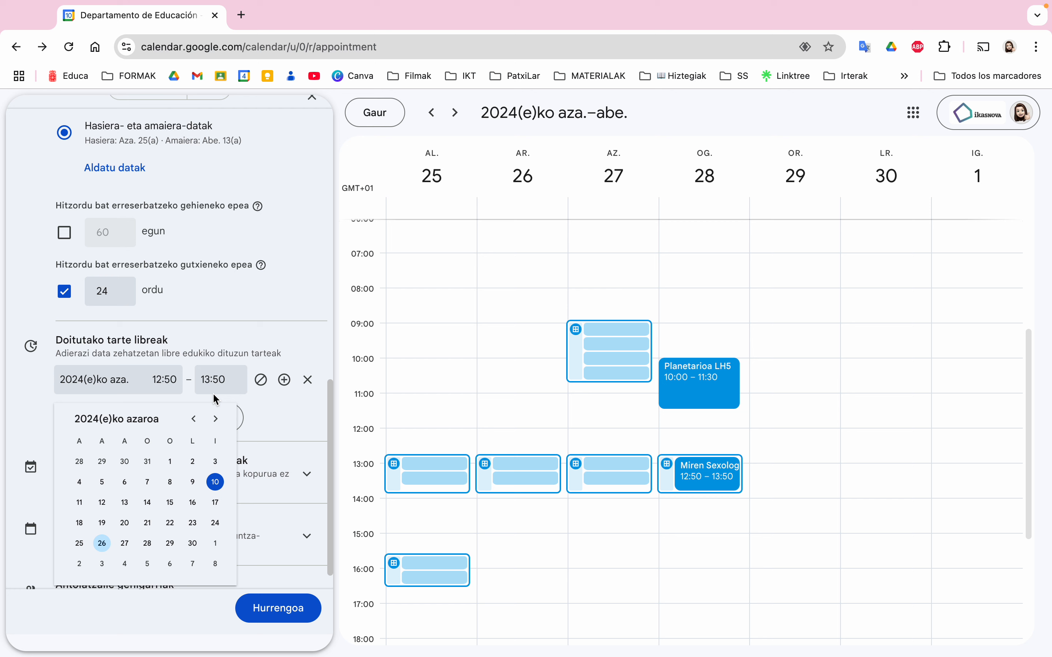
pyautogui.click(126, 543)
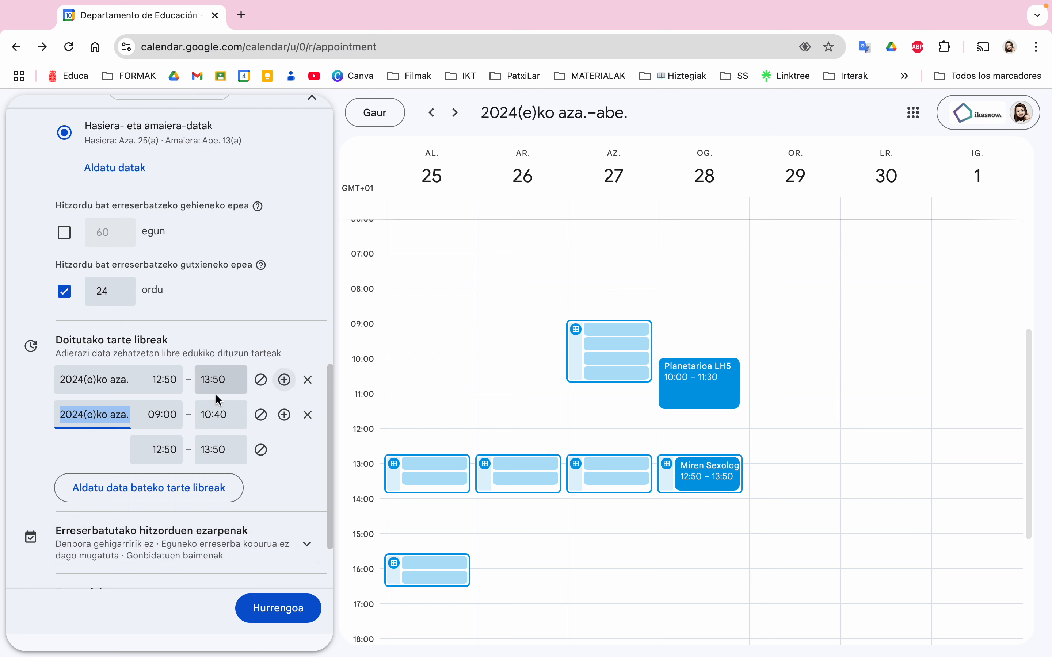
pyautogui.click(145, 379)
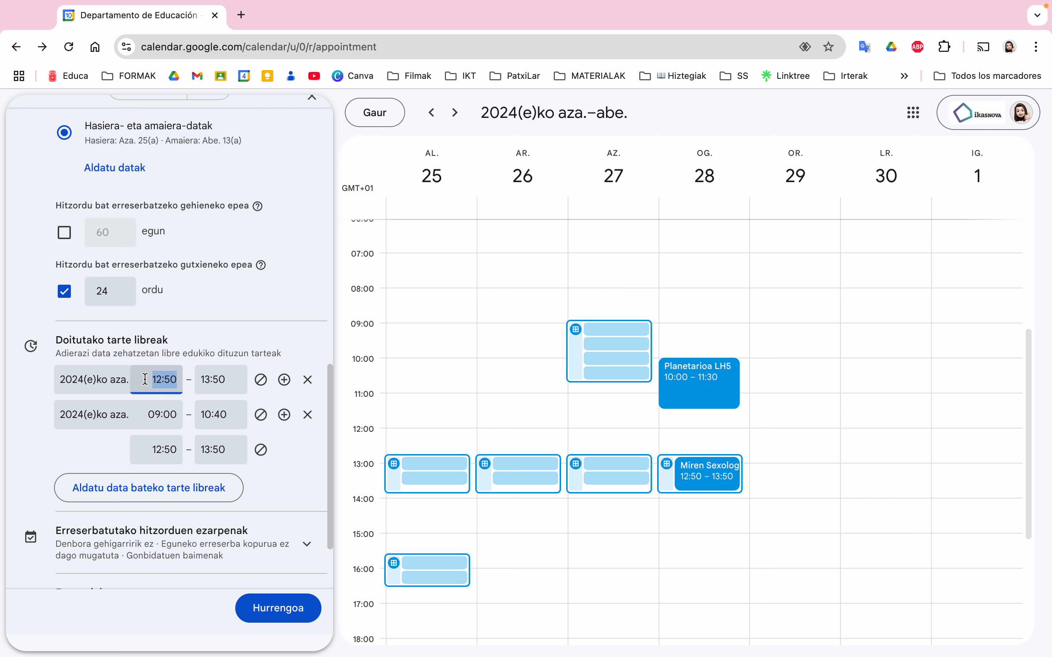
pyautogui.click(266, 383)
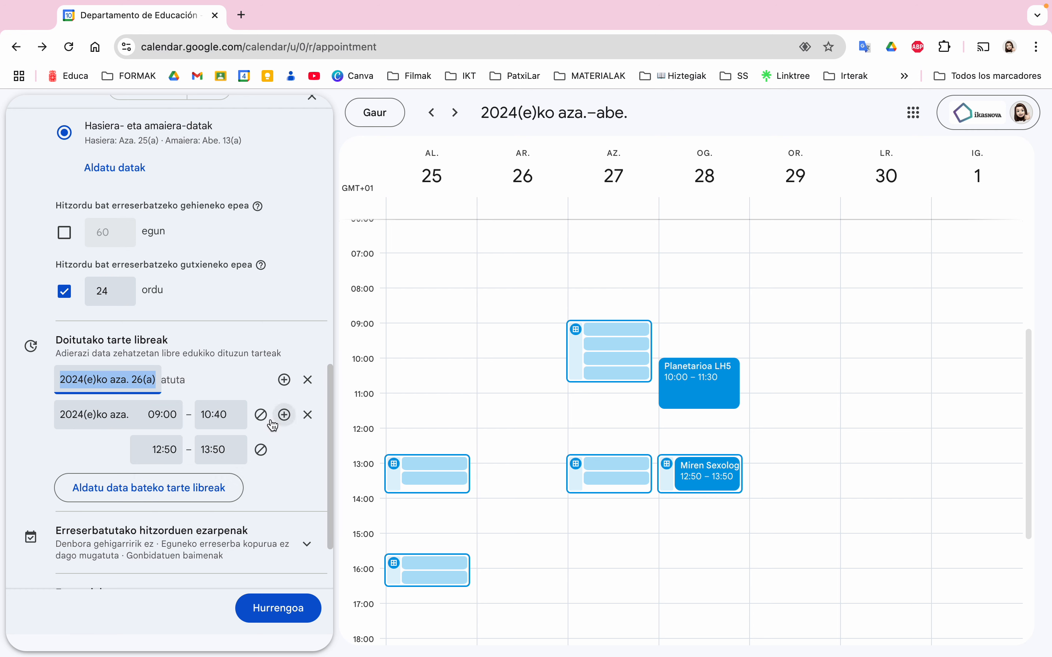
pyautogui.click(263, 450)
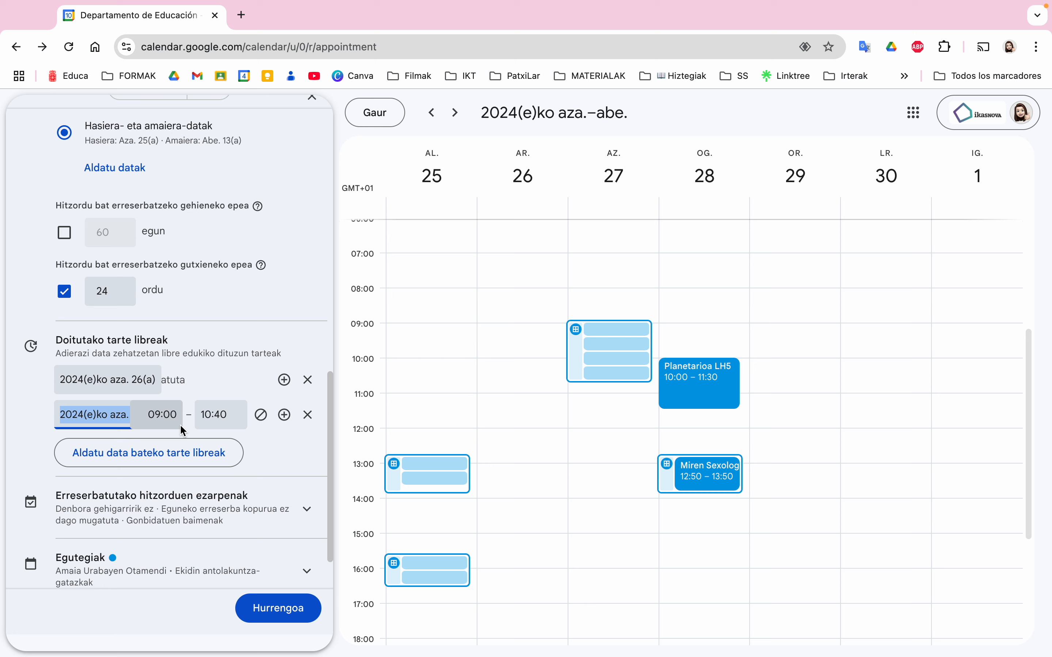
pyautogui.scroll(-2, 181, 431)
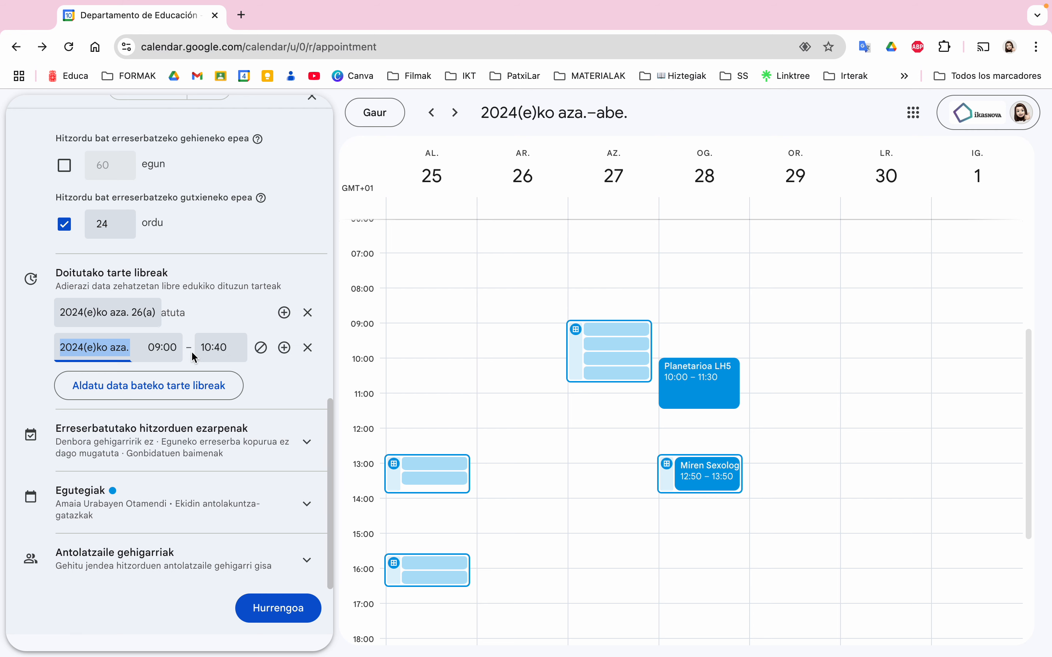
pyautogui.click(268, 450)
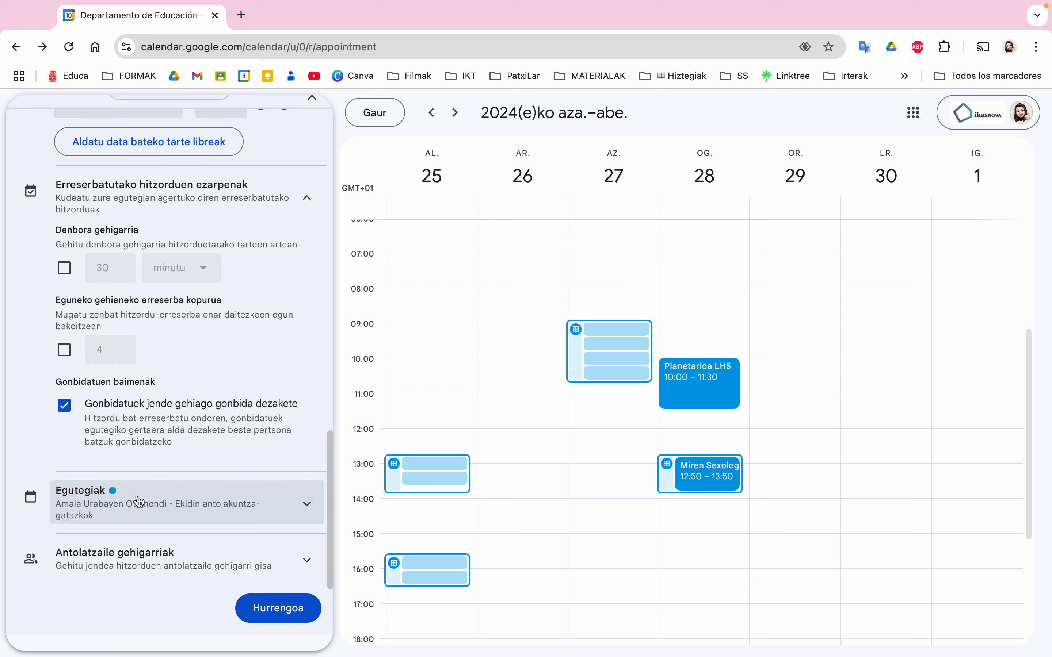
# Show the calendars checked for availability and the additional organizers field, adding nobody
pyautogui.click(123, 504)
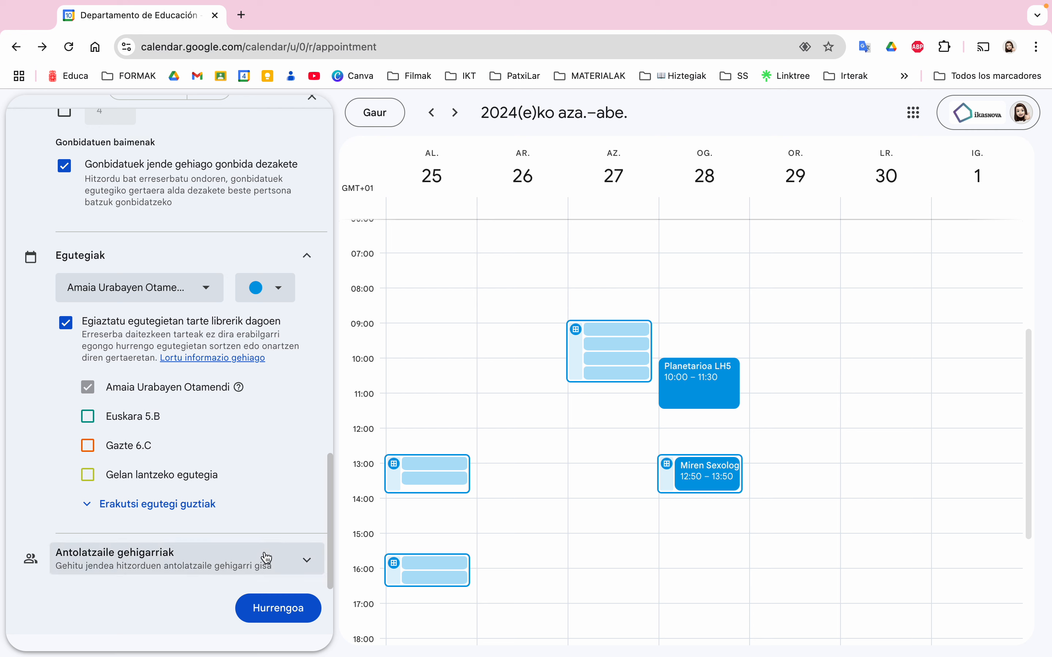
pyautogui.click(276, 558)
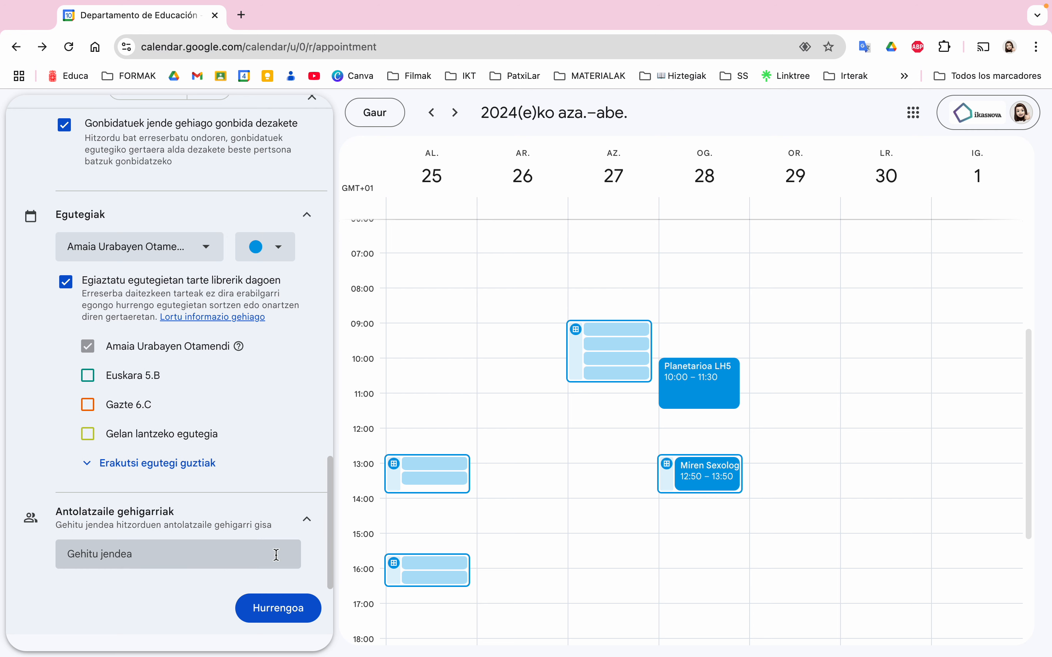
pyautogui.click(158, 553)
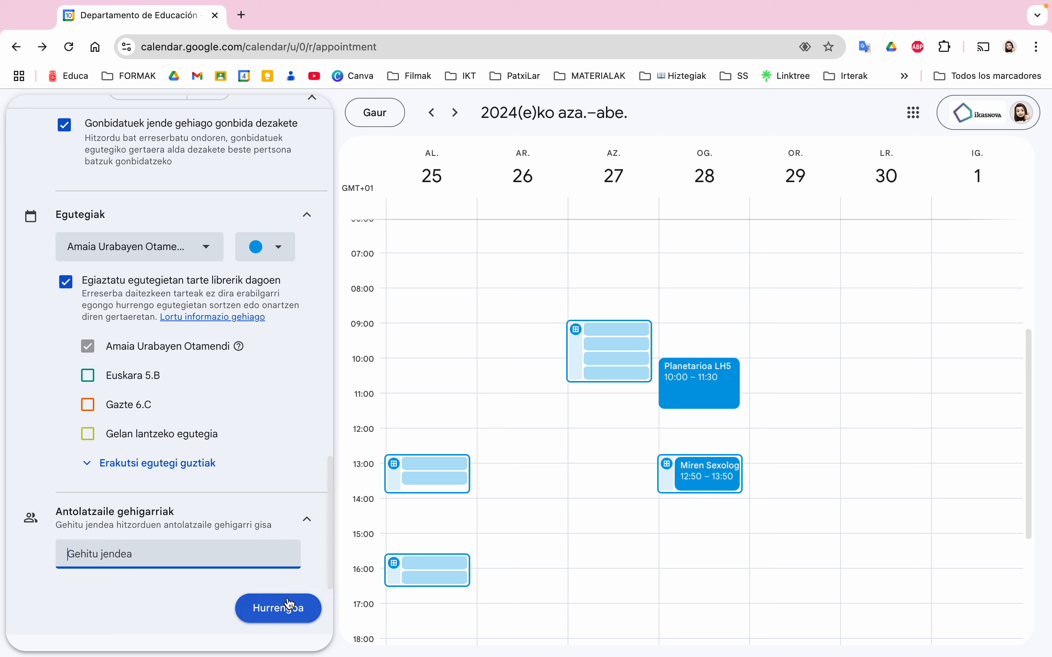
# Continue to the booking page setup and show its photo and name
pyautogui.click(288, 616)
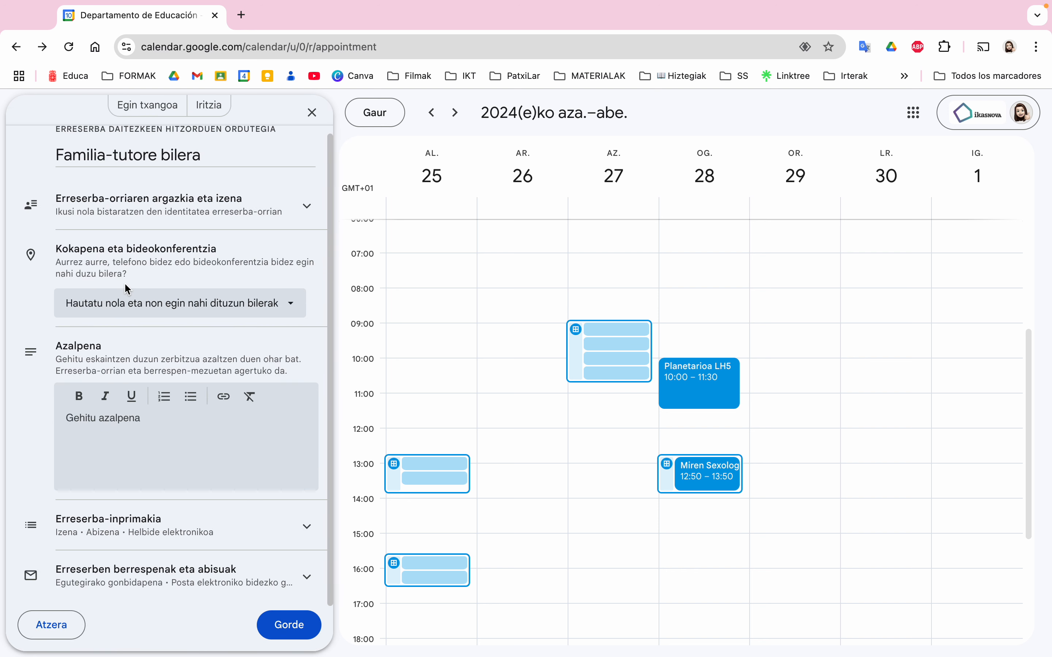
pyautogui.scroll(-1, 148, 377)
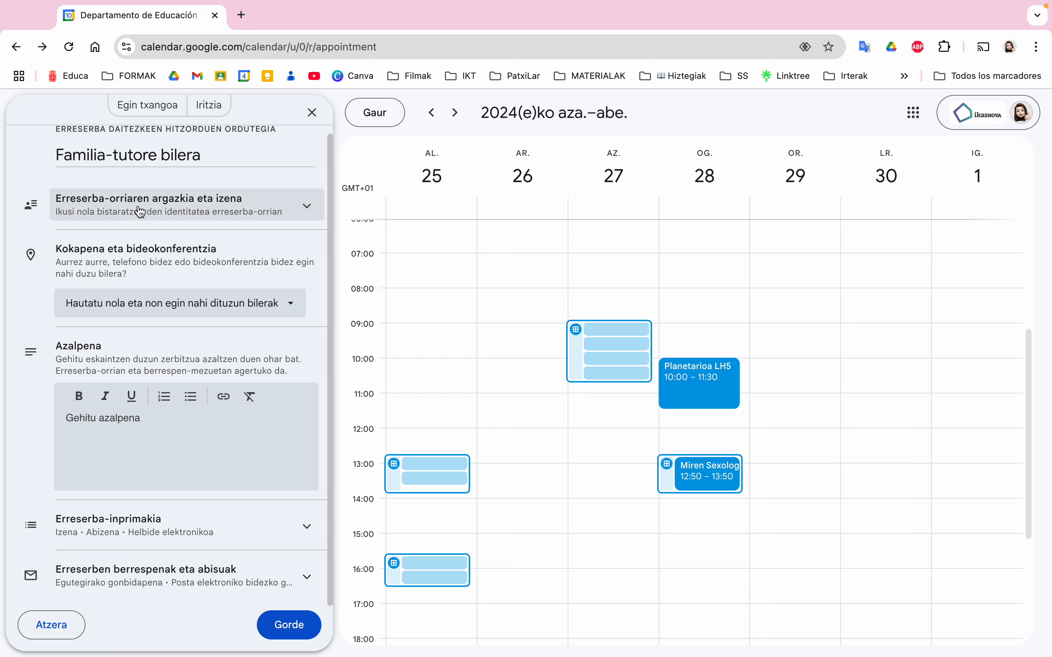
pyautogui.click(213, 208)
pyautogui.scroll(-2, 174, 330)
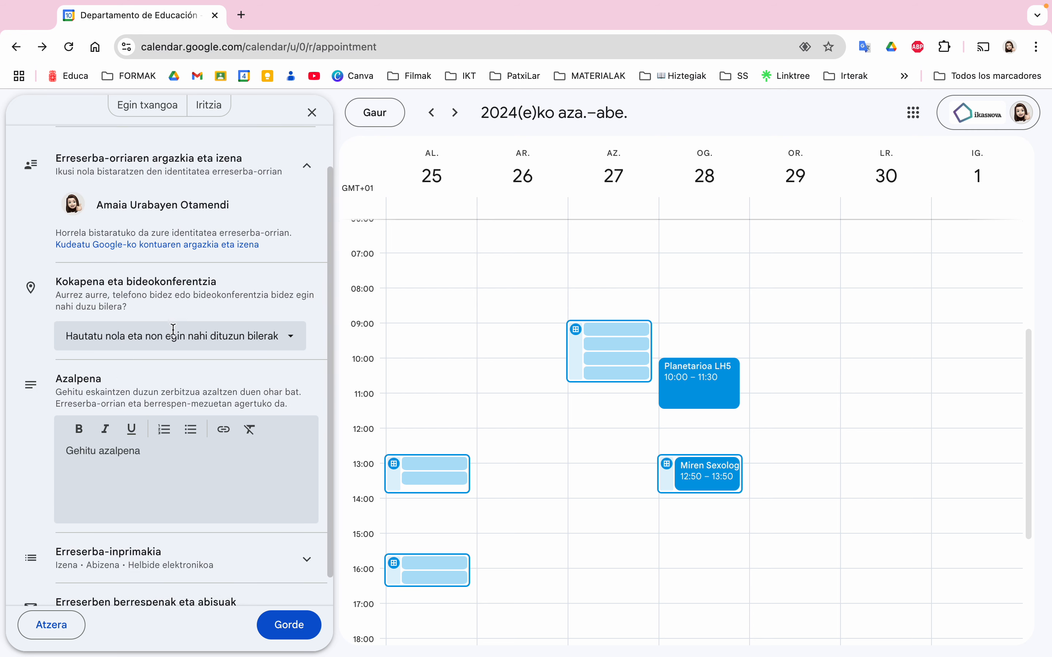
# Make meetings in person at Patxi Larrainzar Ikastetxe Publikoa, found by typing 'Patxi la'
pyautogui.click(174, 331)
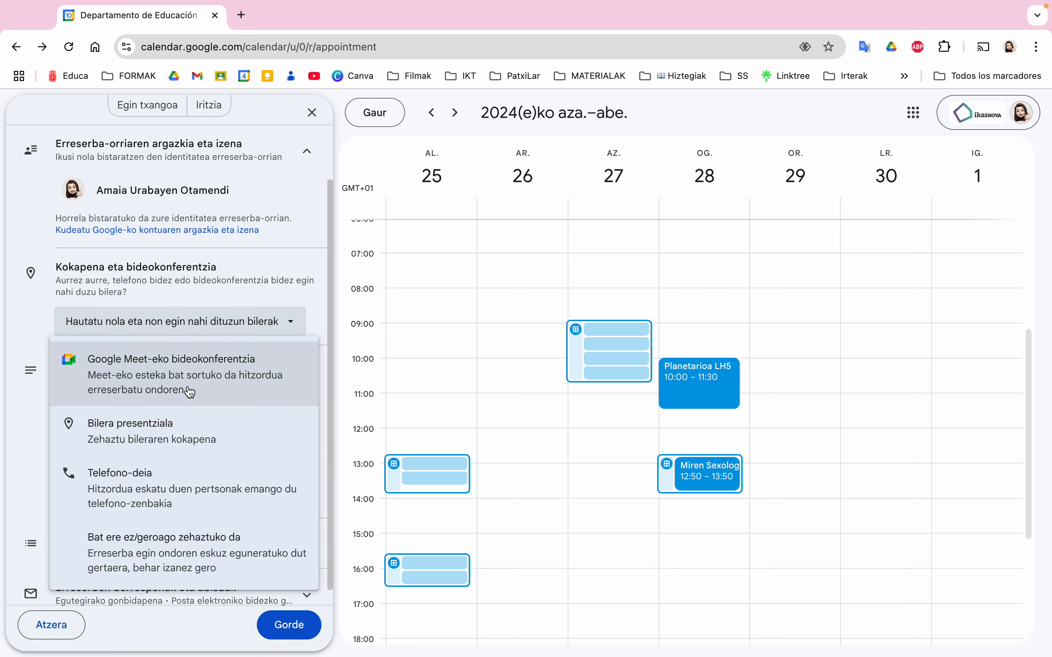
pyautogui.click(162, 435)
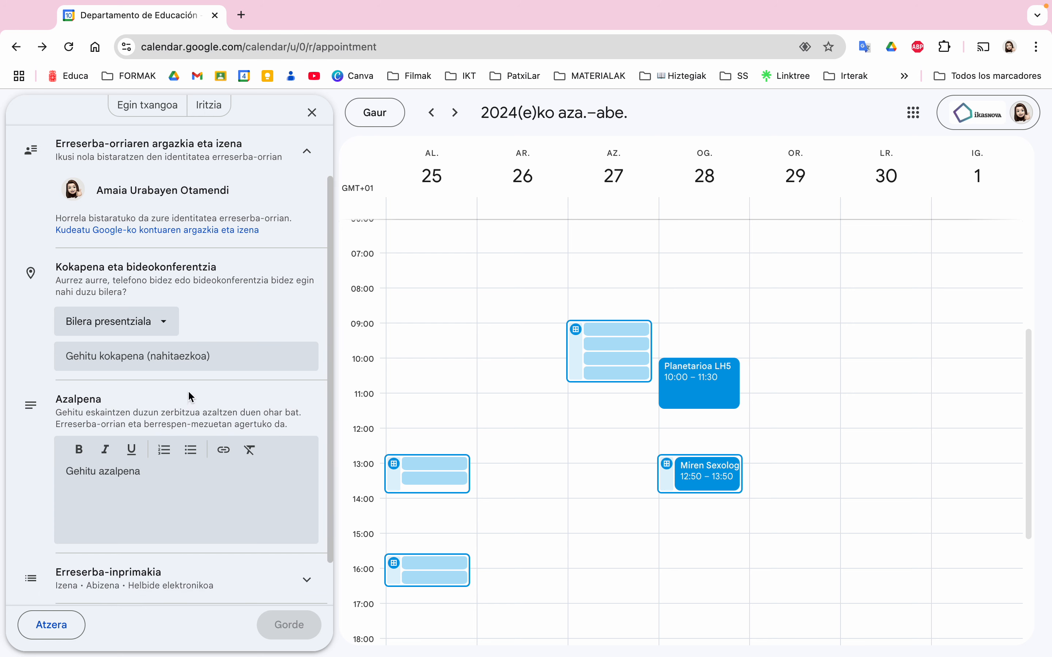
pyautogui.scroll(-1, 165, 361)
pyautogui.click(132, 325)
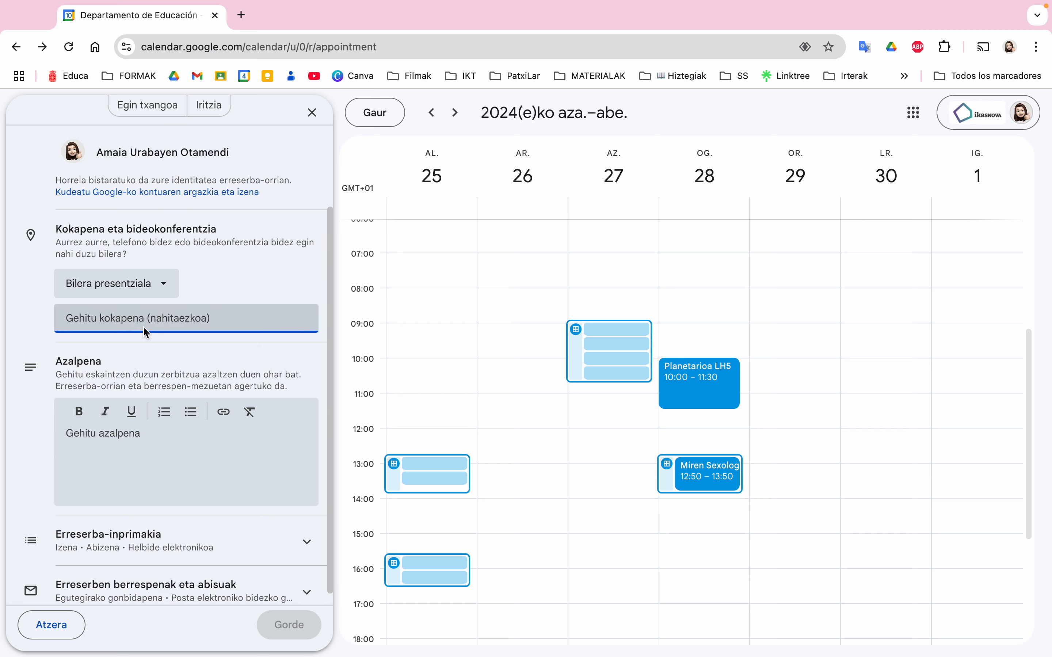
pyautogui.write('Patxi la')
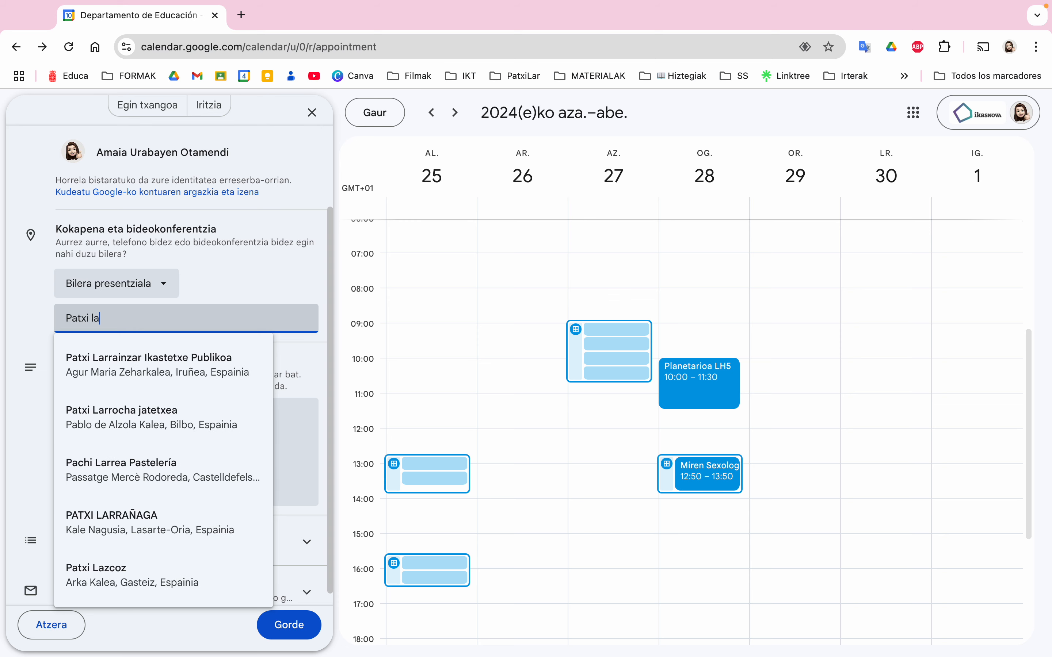
pyautogui.click(167, 358)
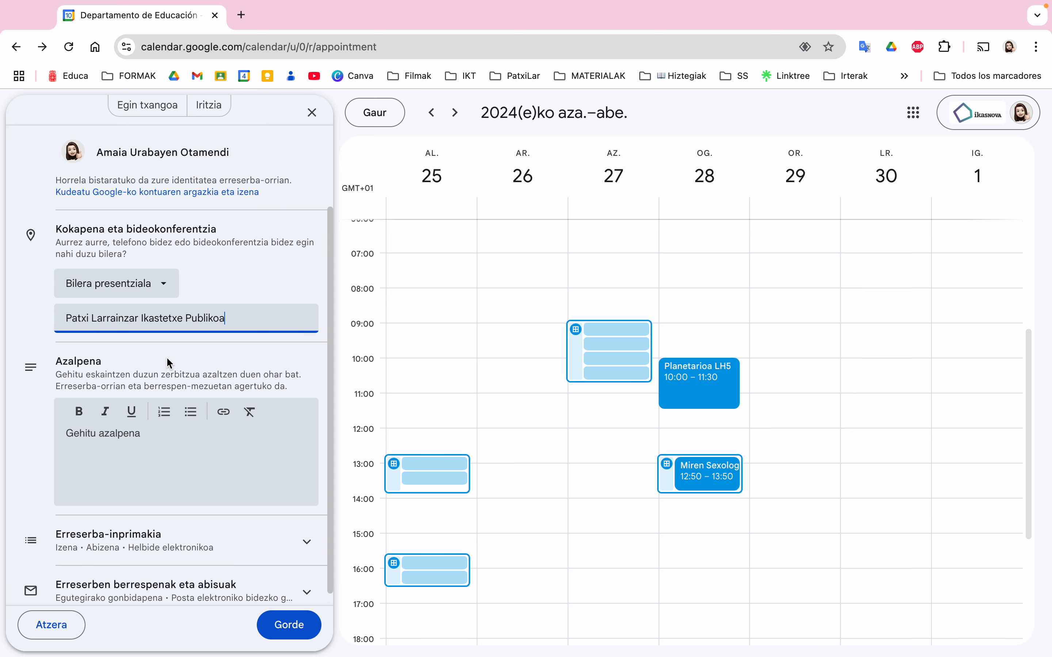
# Leave the schedule description empty and expand the booking form settings
pyautogui.scroll(-1, 162, 353)
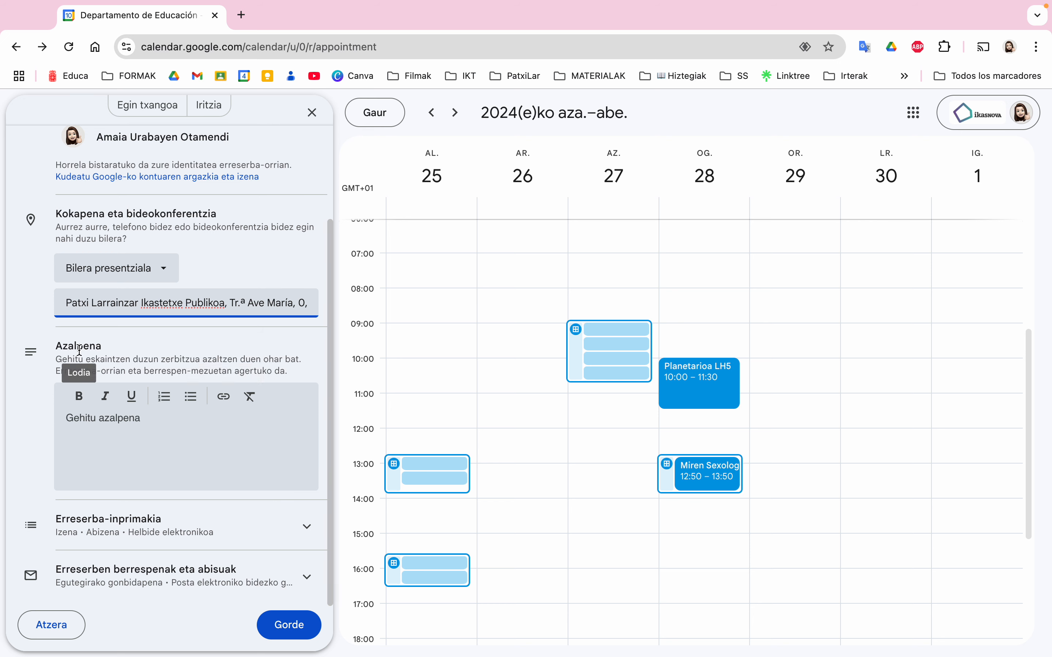
pyautogui.click(92, 431)
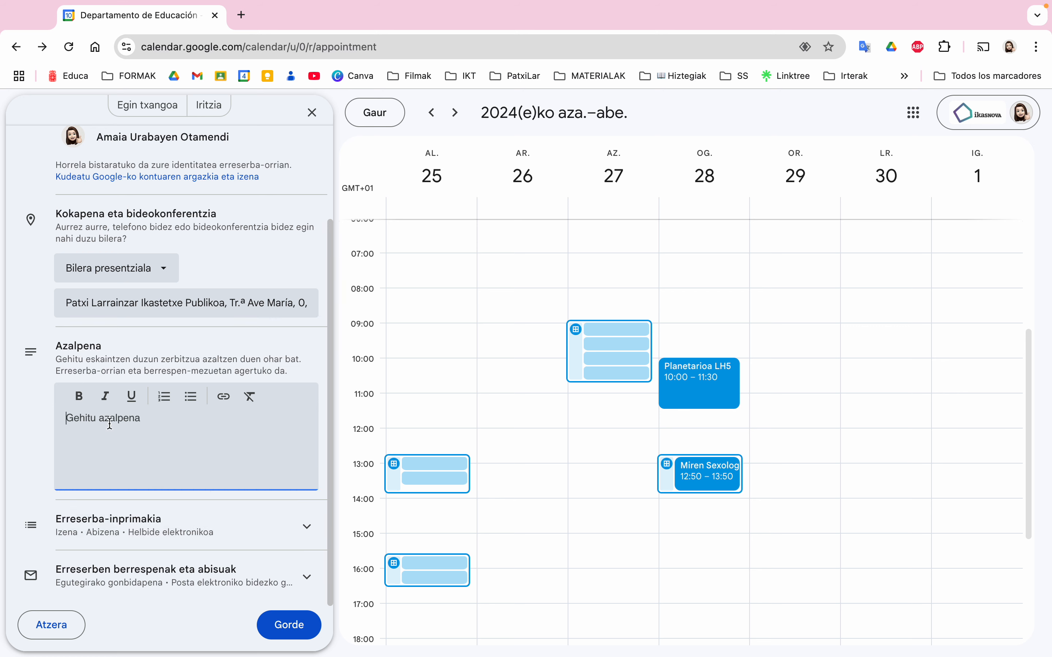
pyautogui.click(121, 526)
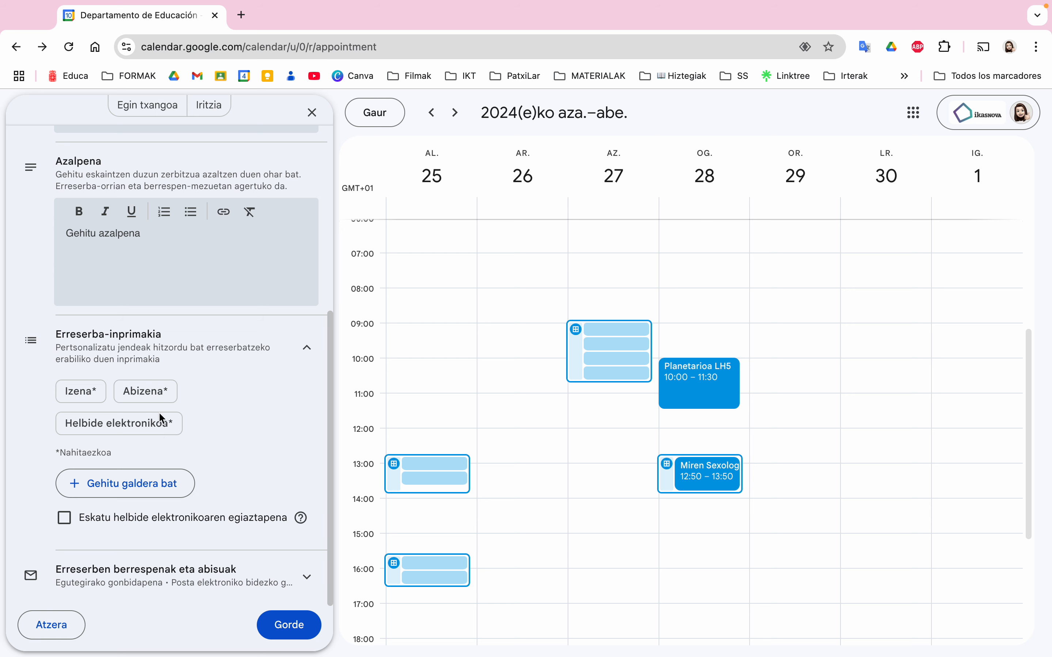
pyautogui.click(98, 486)
pyautogui.click(581, 349)
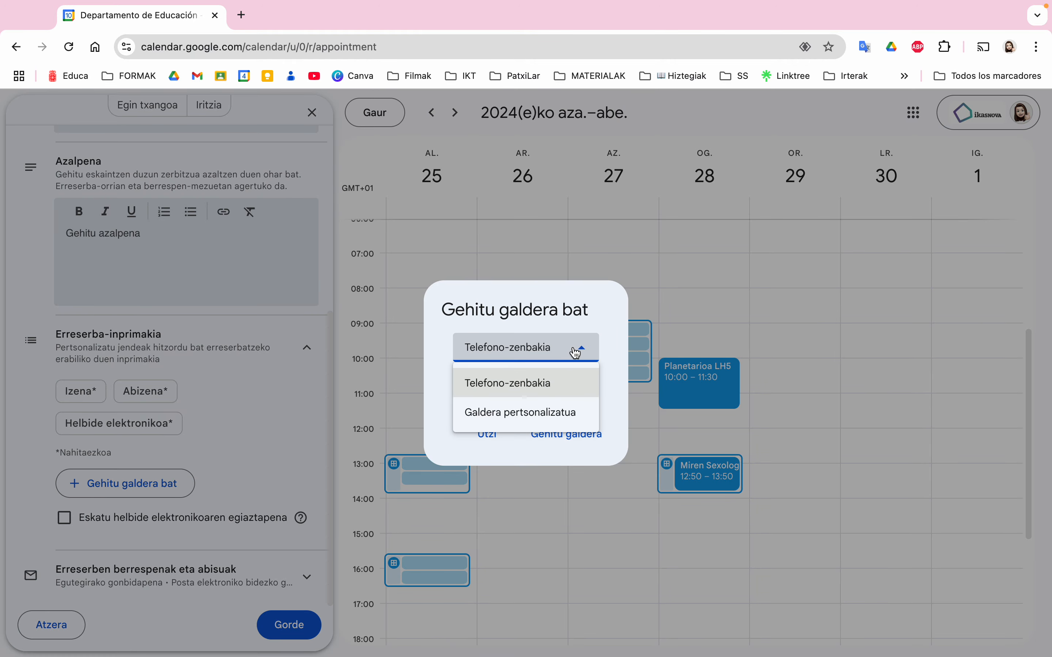
pyautogui.click(508, 383)
pyautogui.click(487, 433)
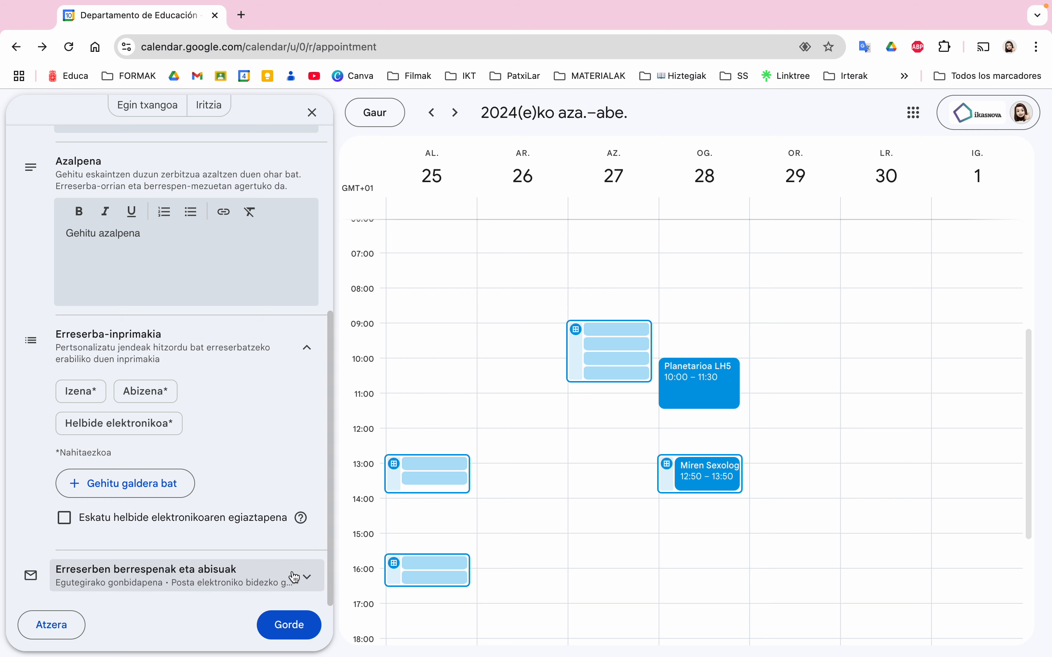
# Add a second custom e-mail reminder 2 hours before, alongside the 1-day reminder
pyautogui.click(294, 577)
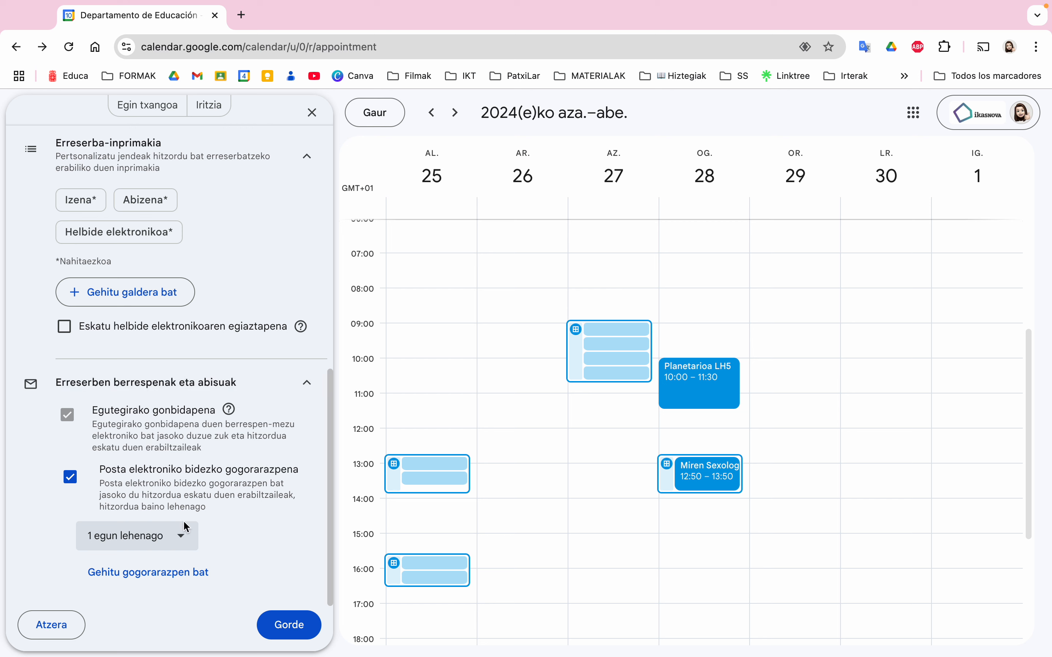
pyautogui.click(174, 572)
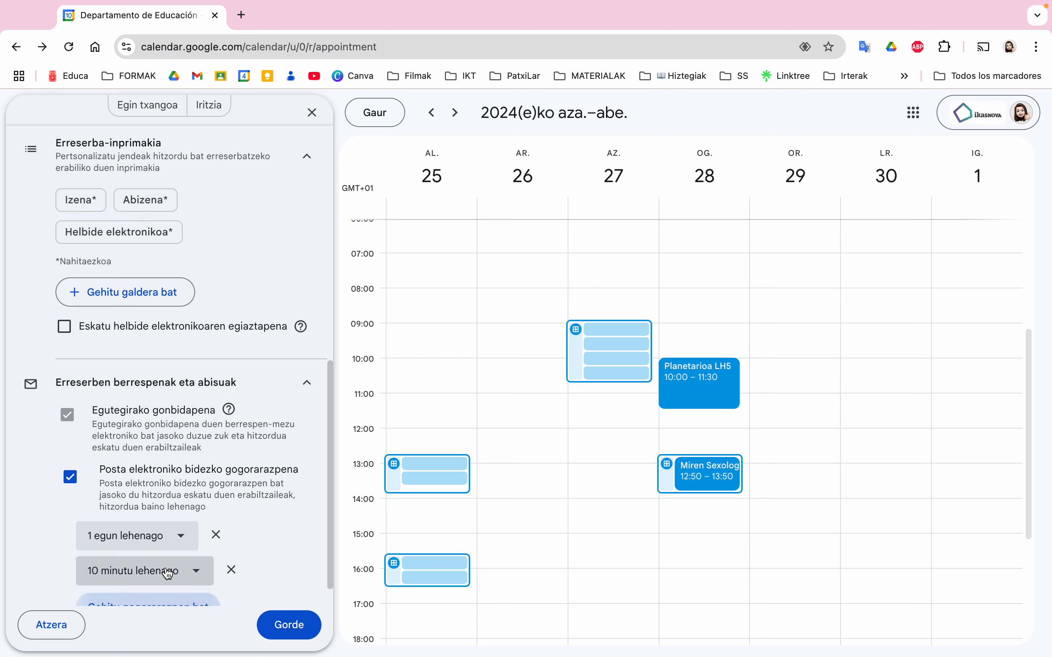
pyautogui.click(176, 571)
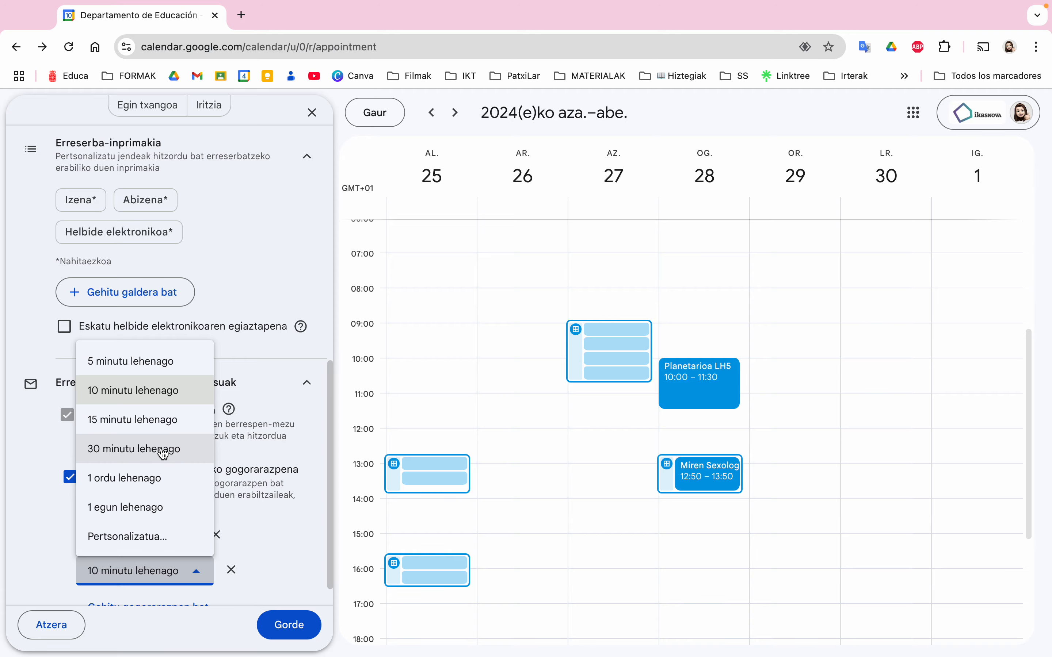
pyautogui.click(148, 539)
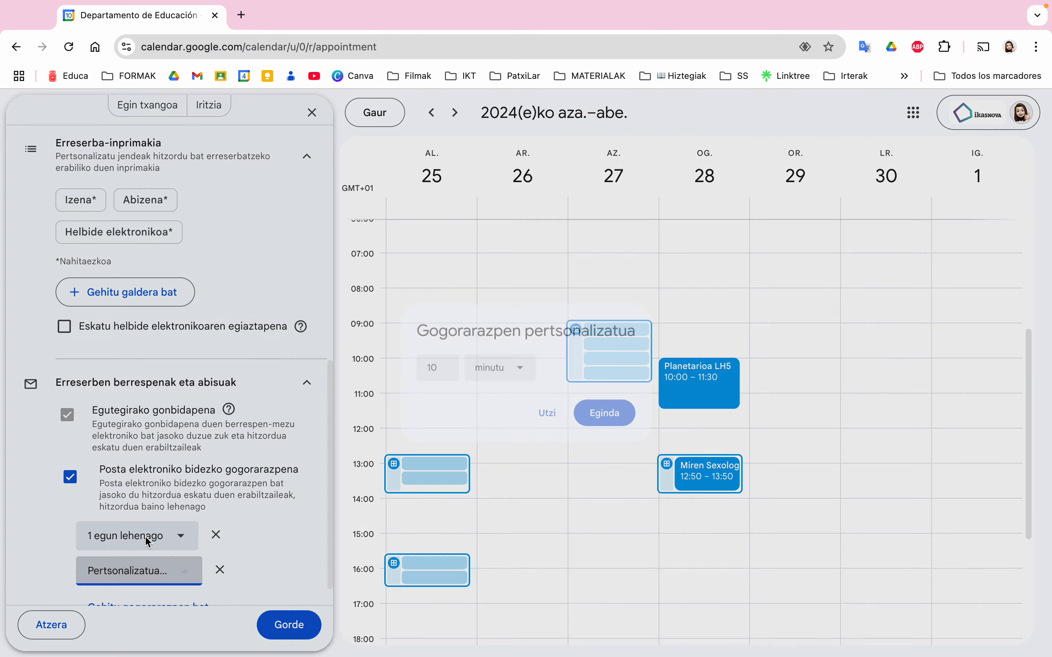
pyautogui.click(521, 381)
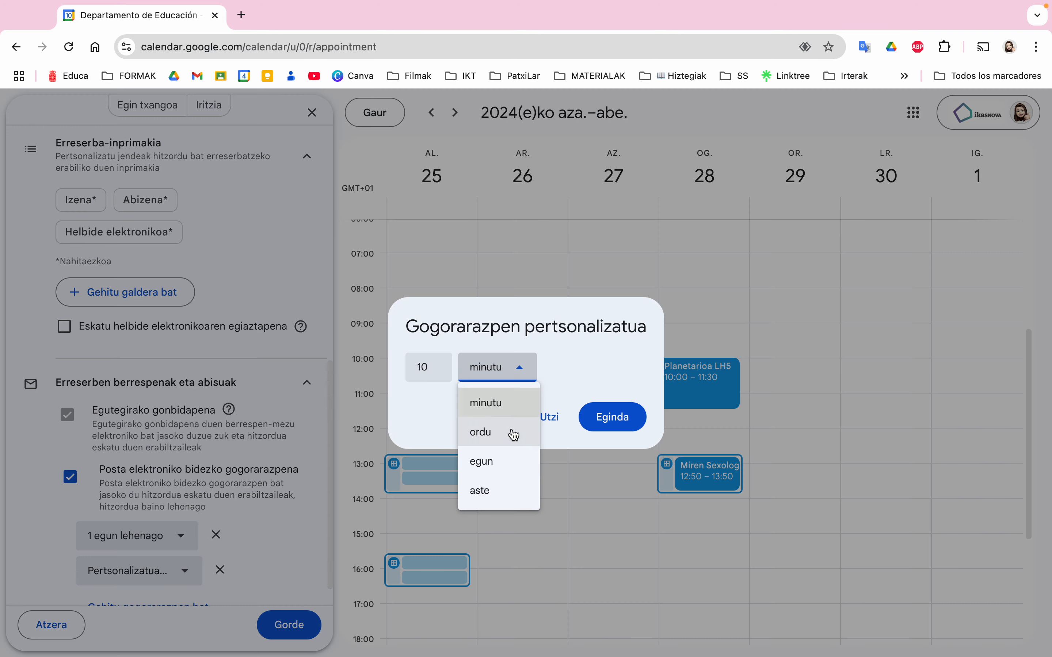
pyautogui.click(509, 432)
pyautogui.click(435, 372)
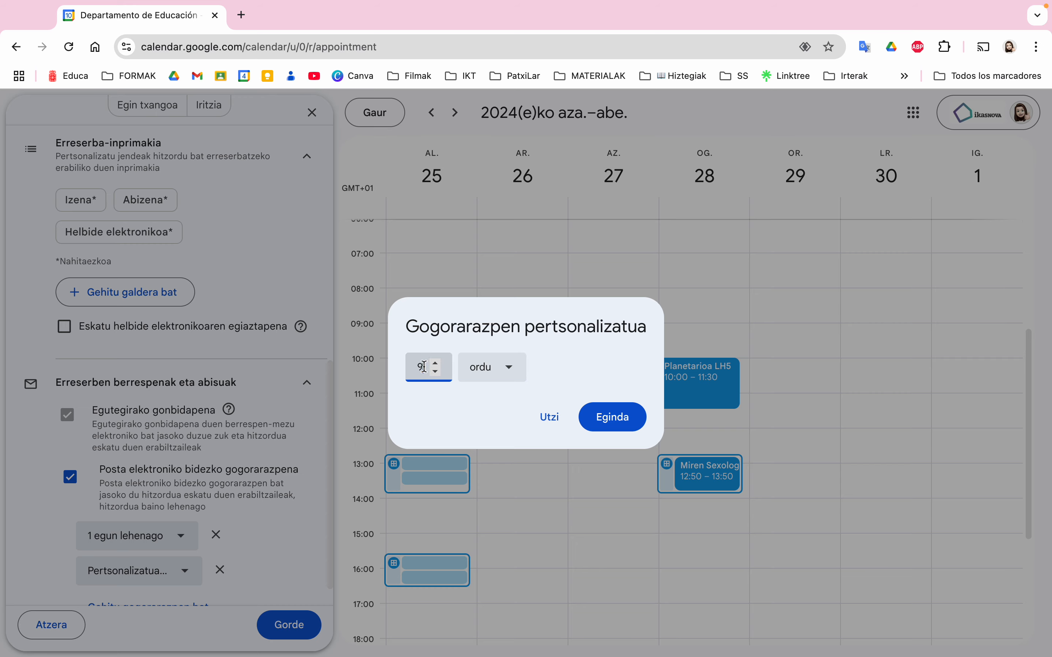
pyautogui.doubleClick(424, 368)
pyautogui.write('2')
pyautogui.click(626, 418)
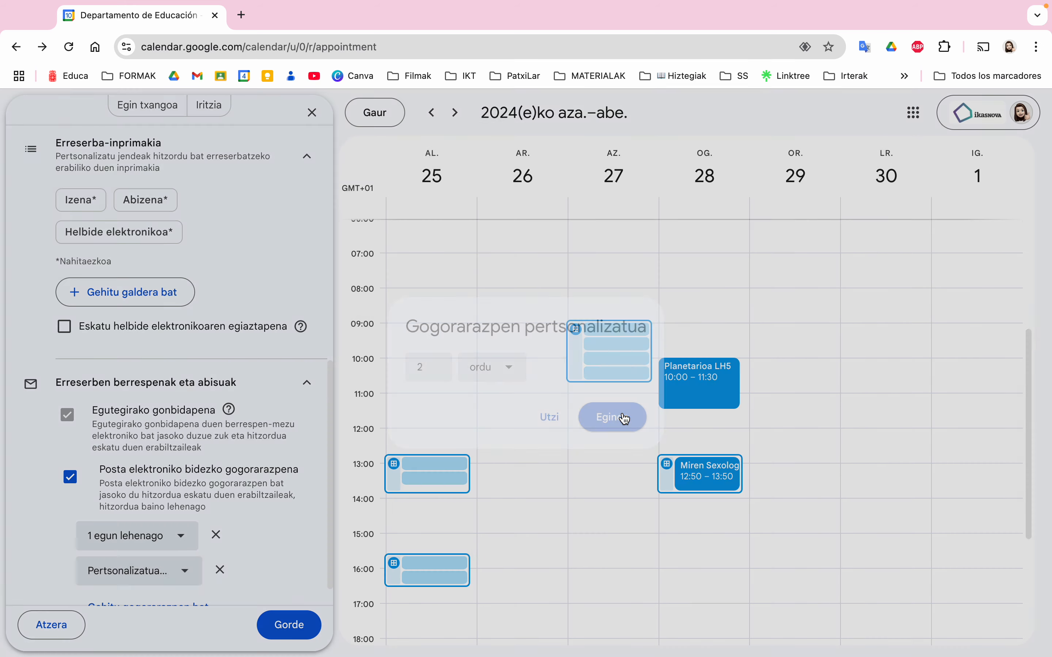
pyautogui.scroll(-1, 223, 510)
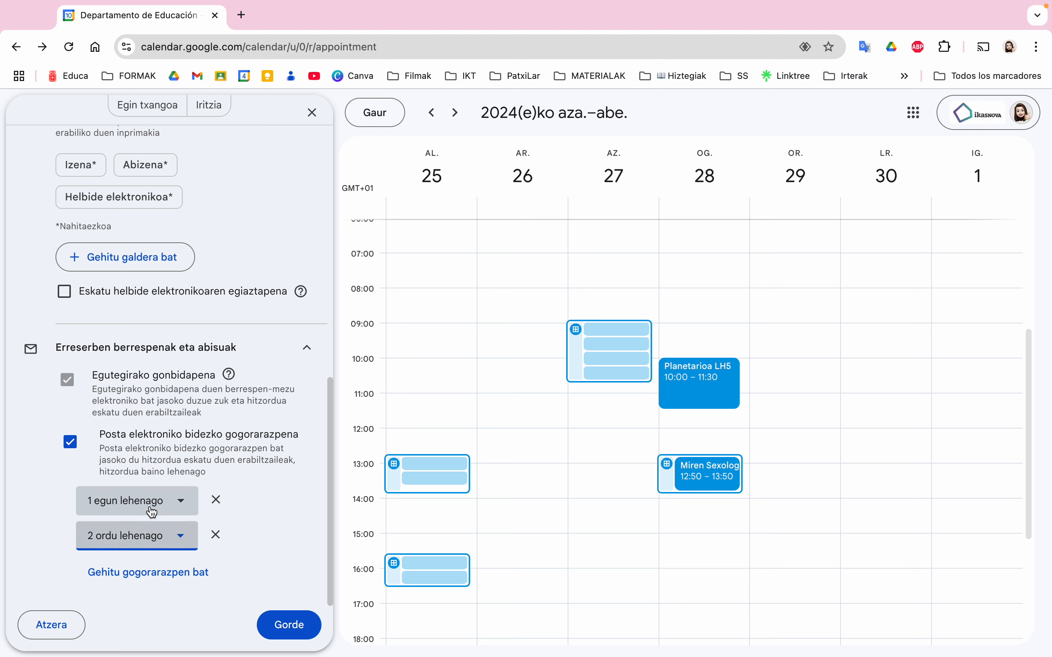
# Save the Familia-tutore bilera schedule, then copy its booking-page link from the share options
pyautogui.click(288, 626)
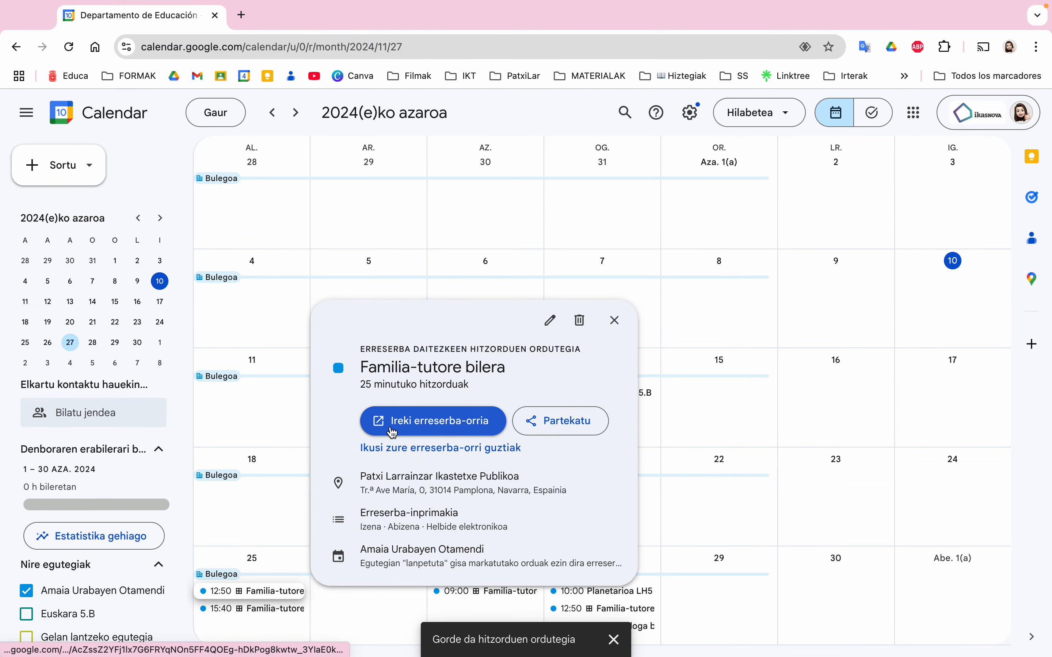
pyautogui.click(272, 546)
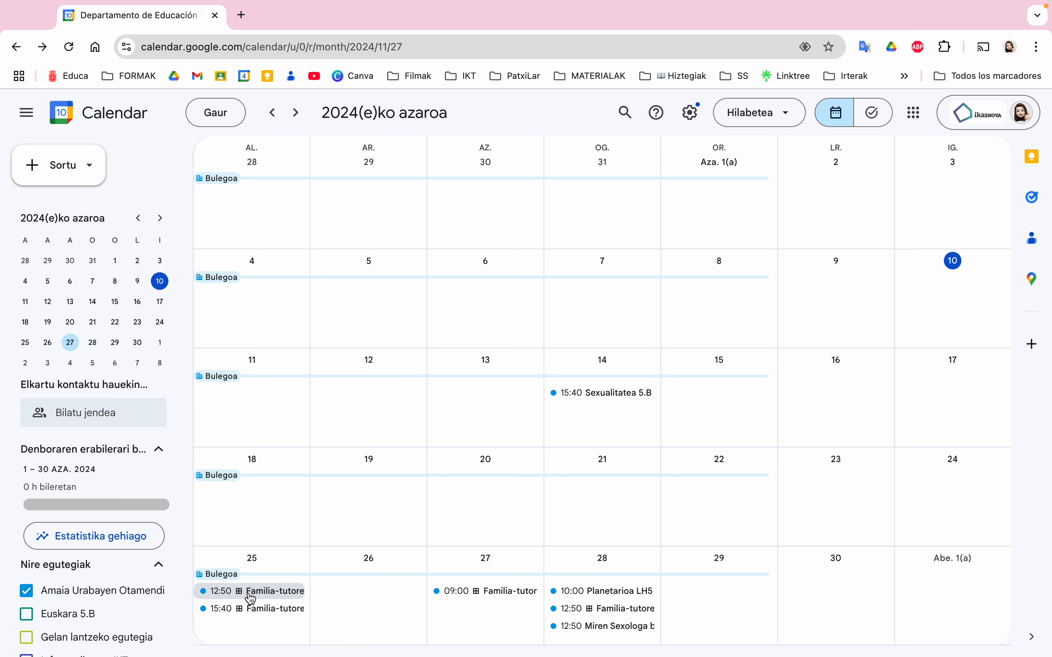
pyautogui.click(250, 612)
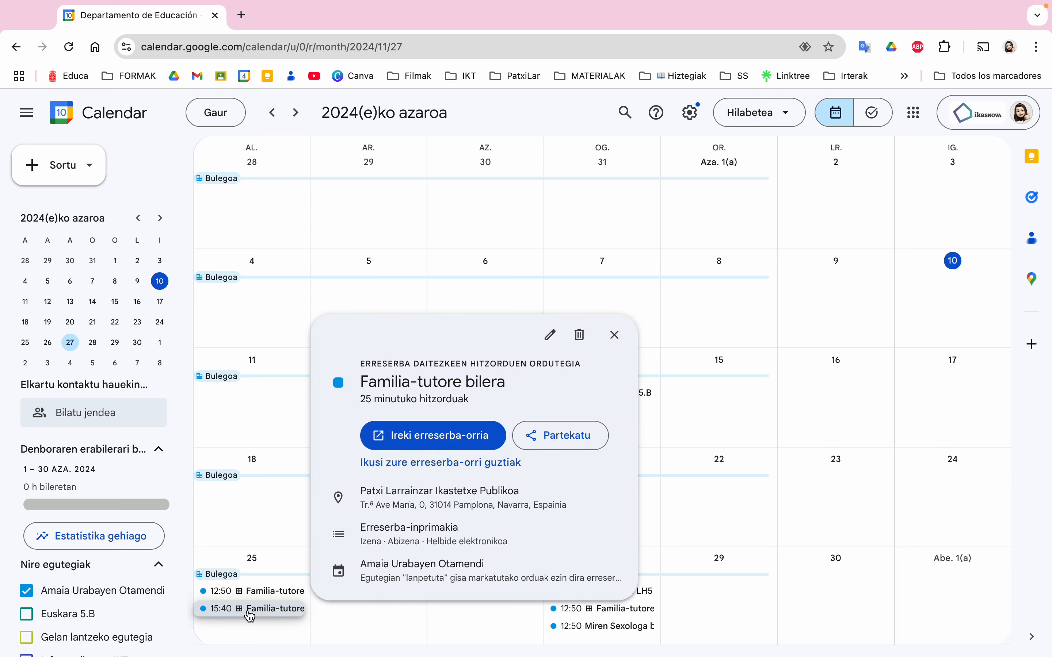
pyautogui.click(559, 447)
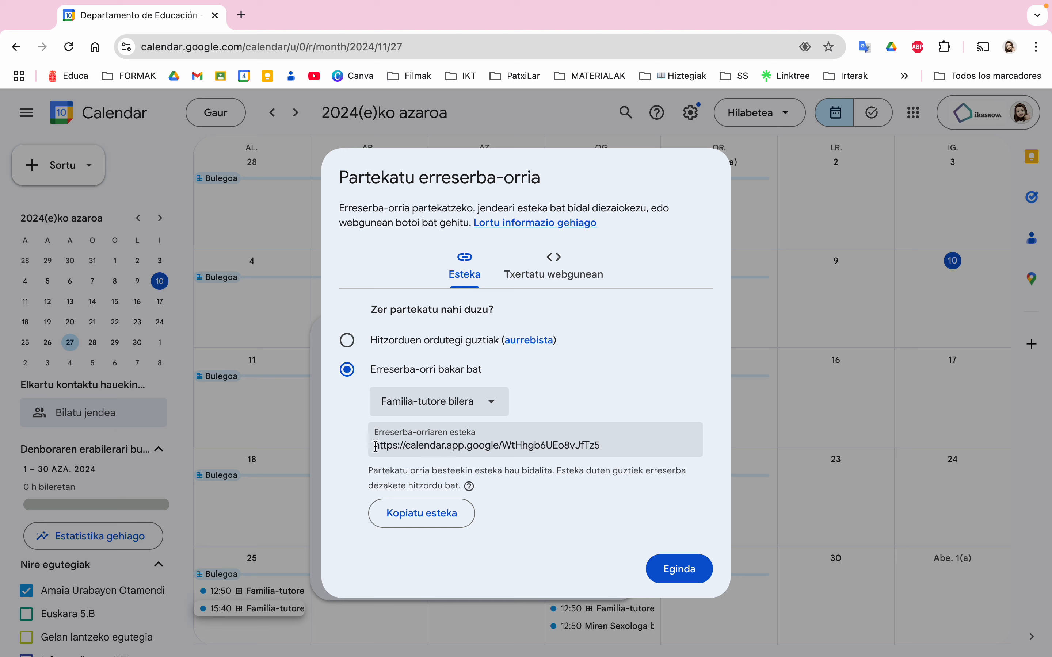
pyautogui.moveTo(376, 447); pyautogui.dragTo(636, 446)
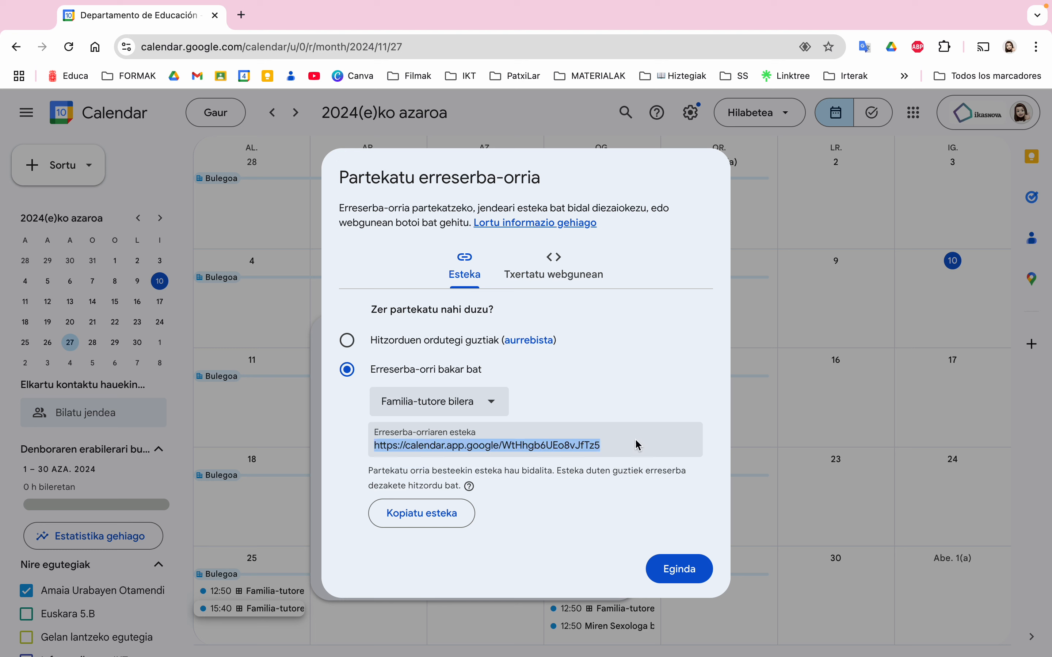
pyautogui.click(454, 507)
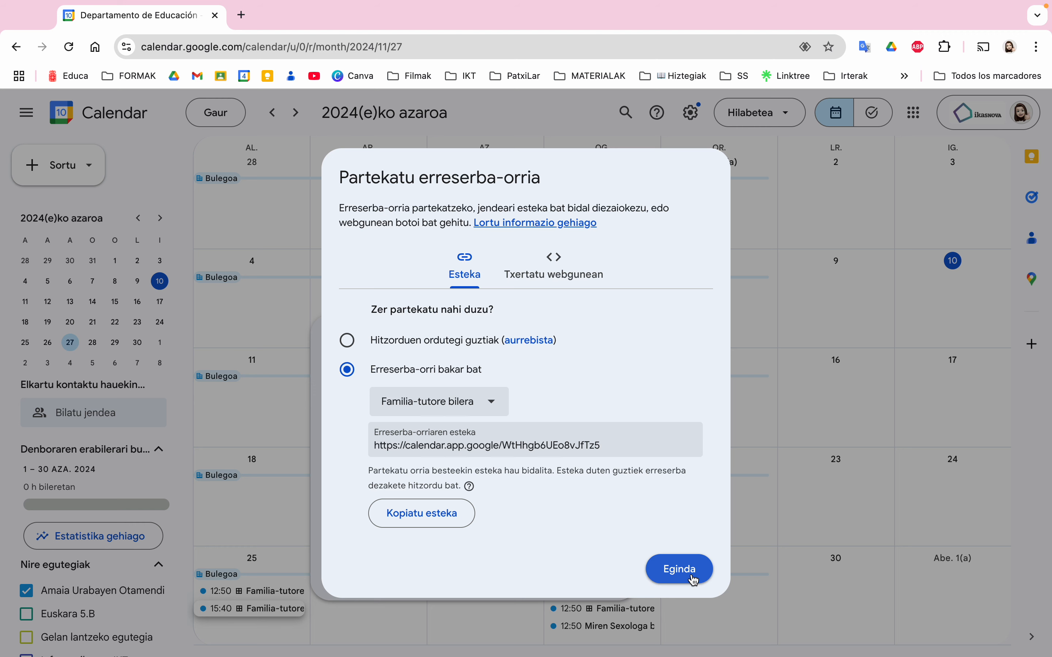
# Open the copied Familia-tutore bilera booking link in a new Chrome tab
pyautogui.click(695, 581)
pyautogui.click(242, 14)
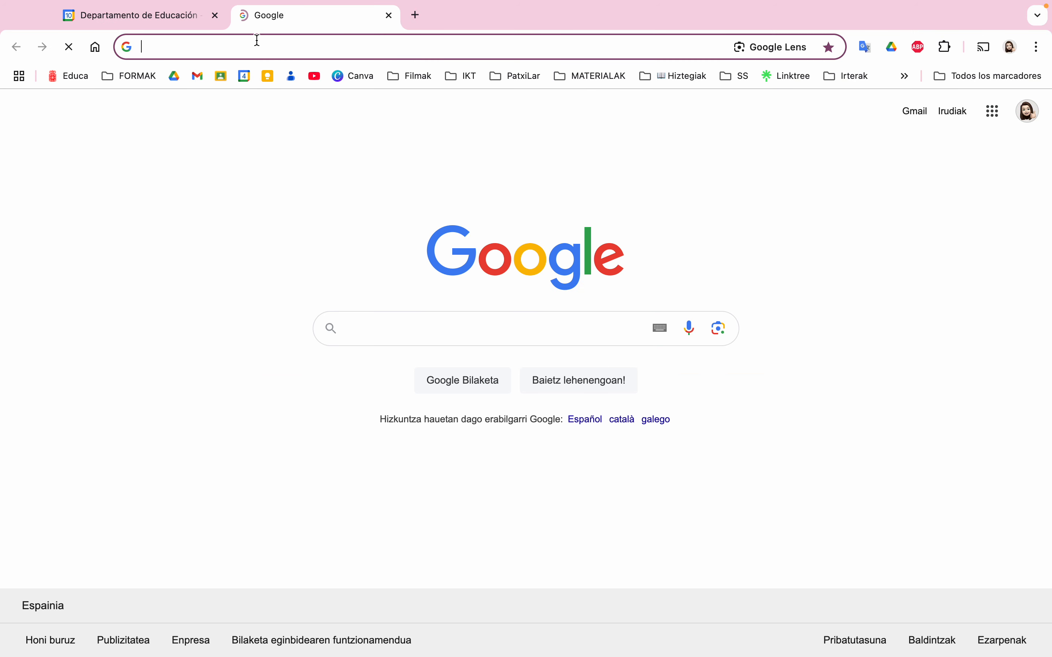
pyautogui.press('Return')
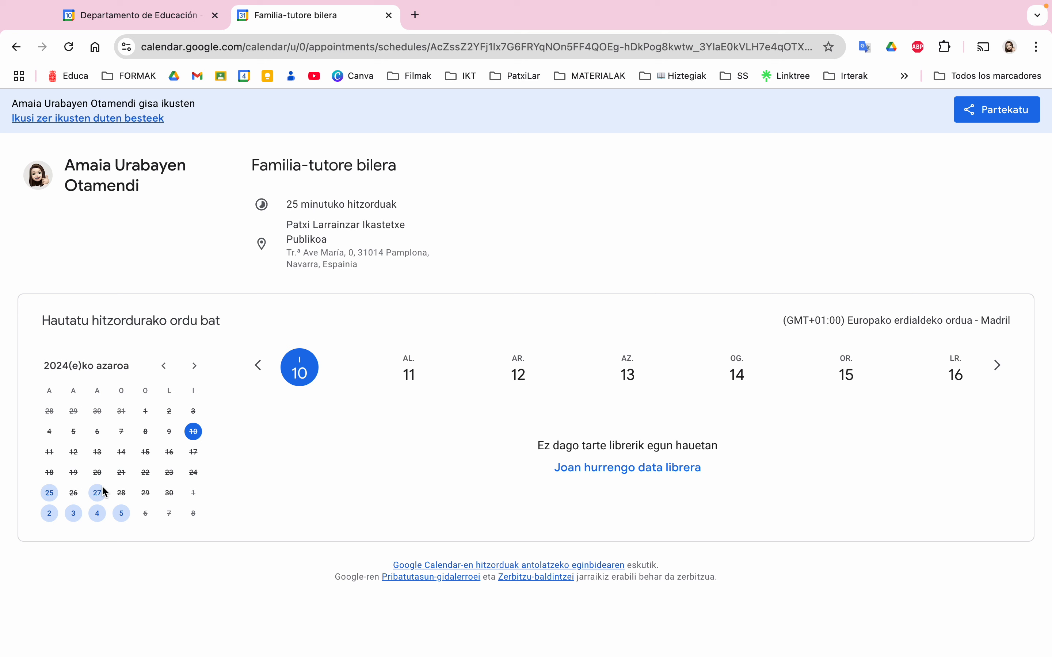
# Preview slots for 25 November, 2 and 4 December, finishing on the 2–8 December week
pyautogui.click(50, 495)
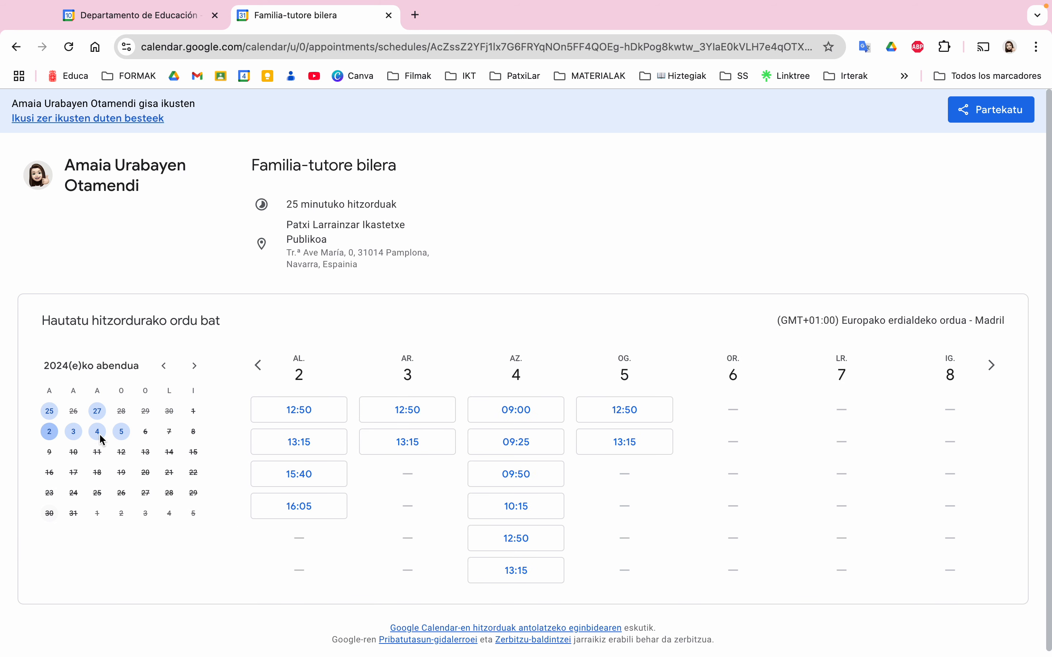
pyautogui.click(51, 433)
pyautogui.click(50, 413)
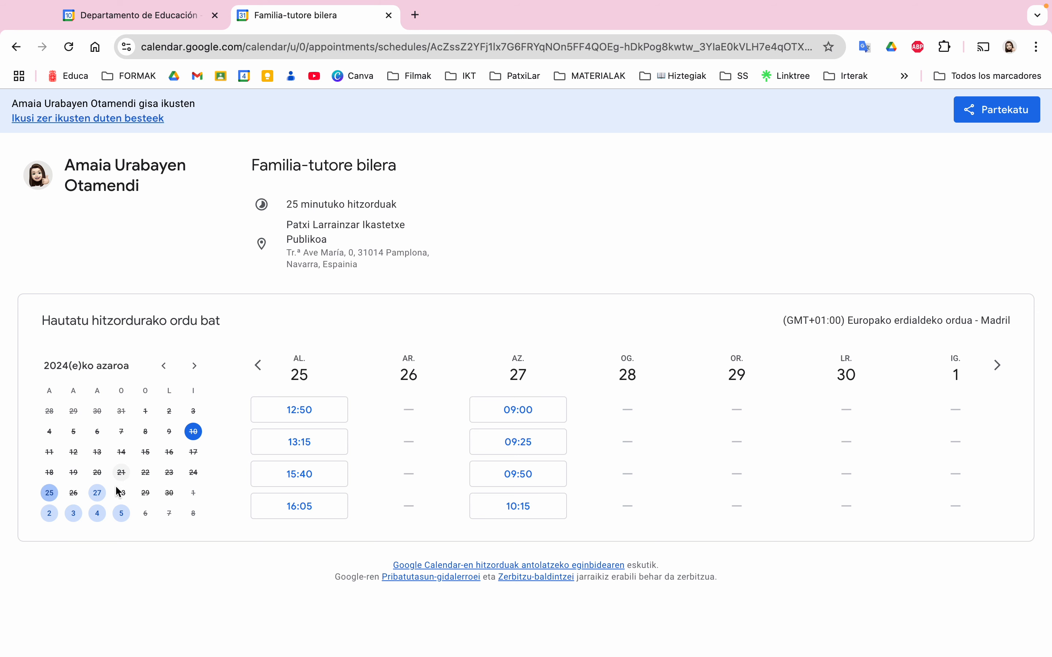
pyautogui.click(98, 522)
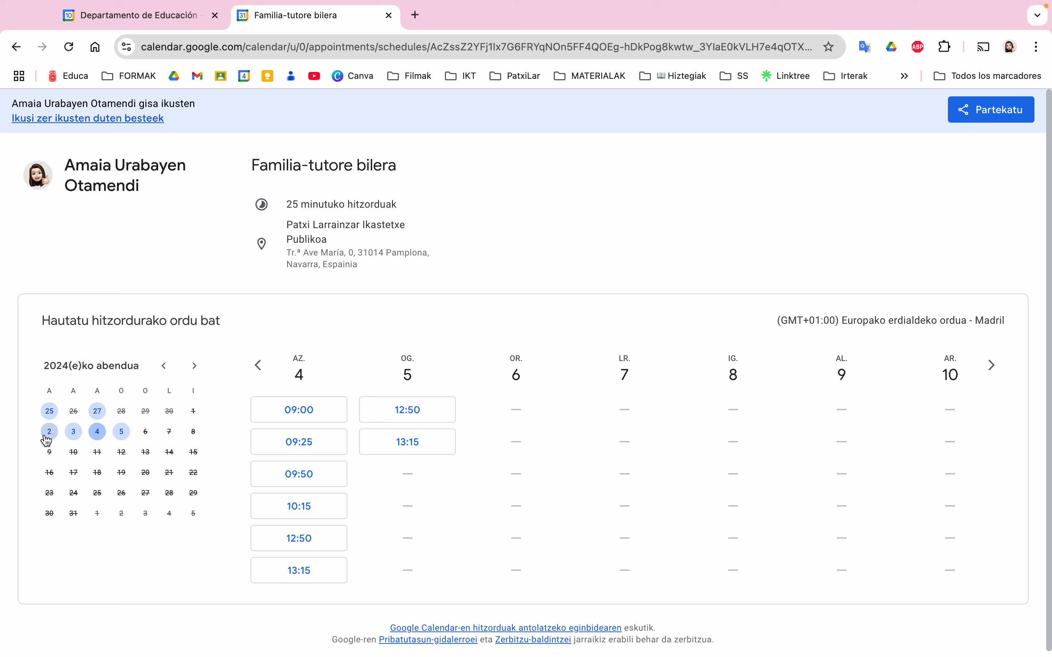
pyautogui.click(46, 438)
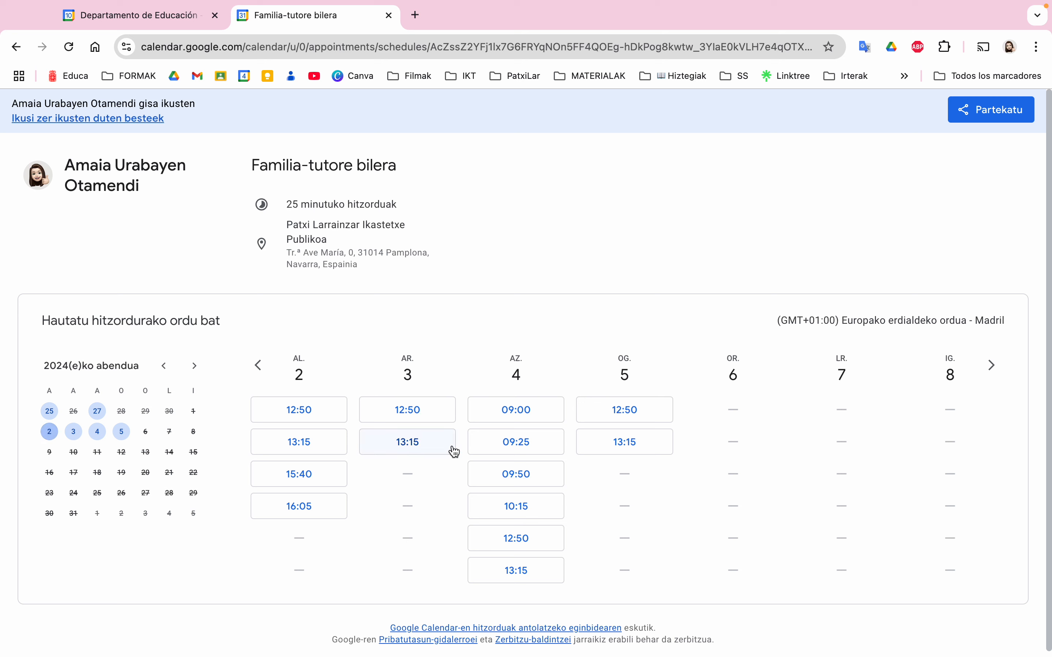